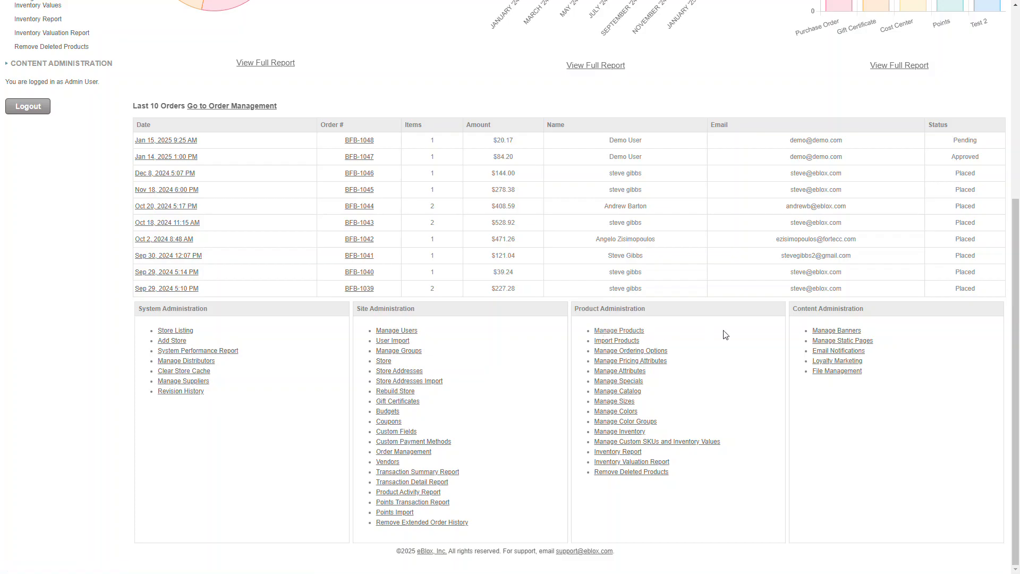
Clear the product search under Manage Products and start adding a new product
click(618, 334)
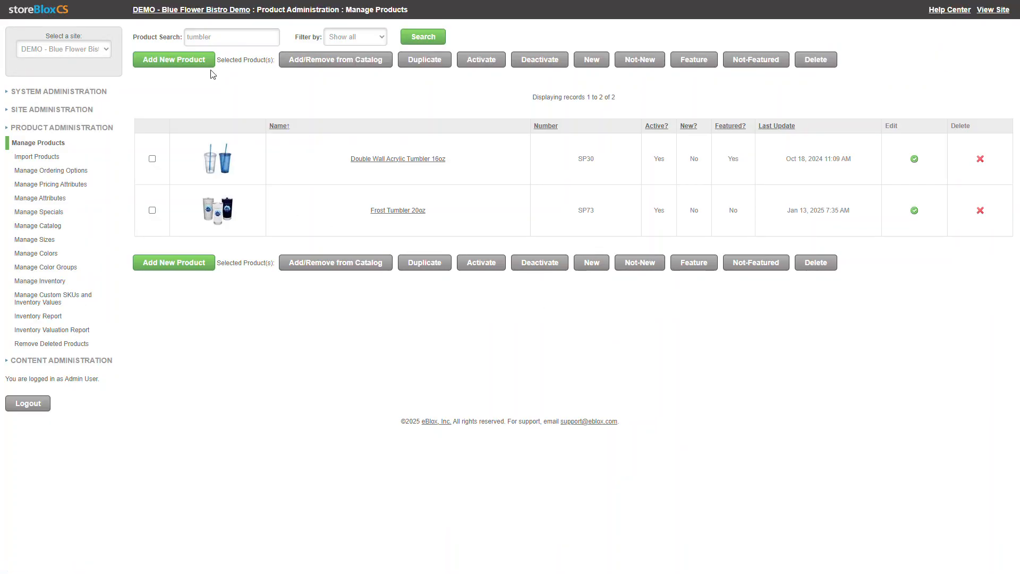
double_click(226, 37)
key(BackSpace)
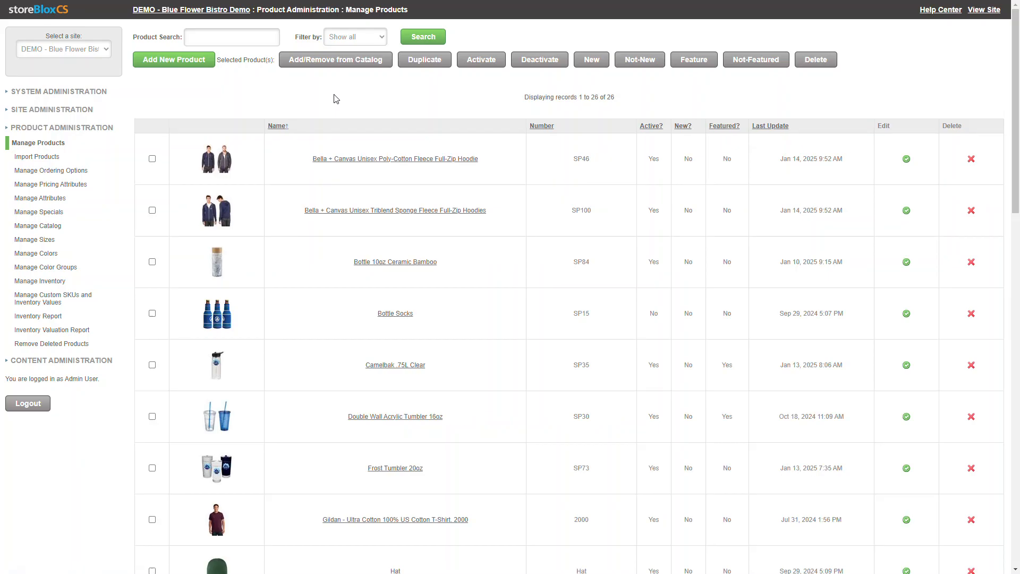
click(190, 63)
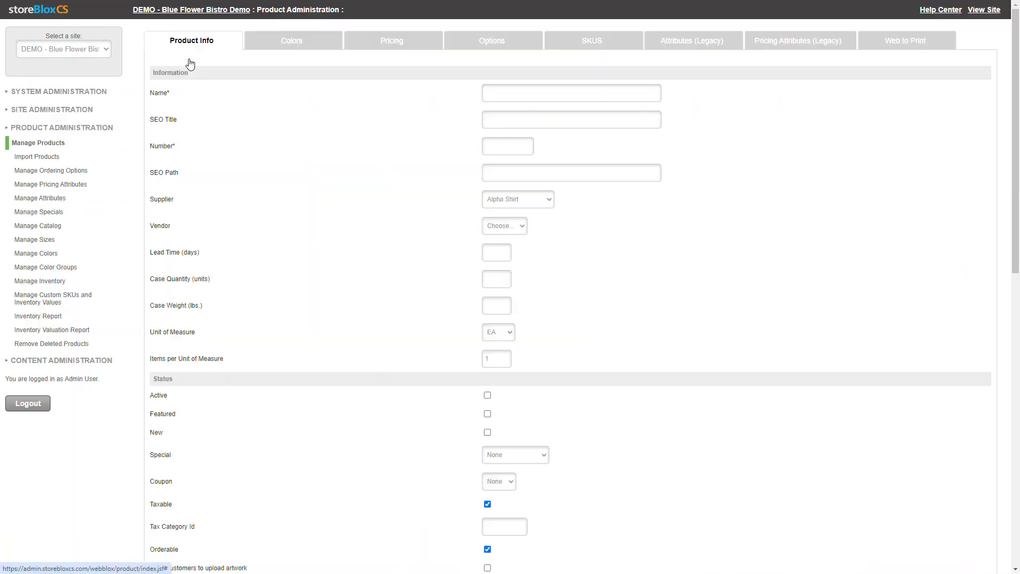
Name the new product Steel Tumbler and set its product number to 1234
click(522, 93)
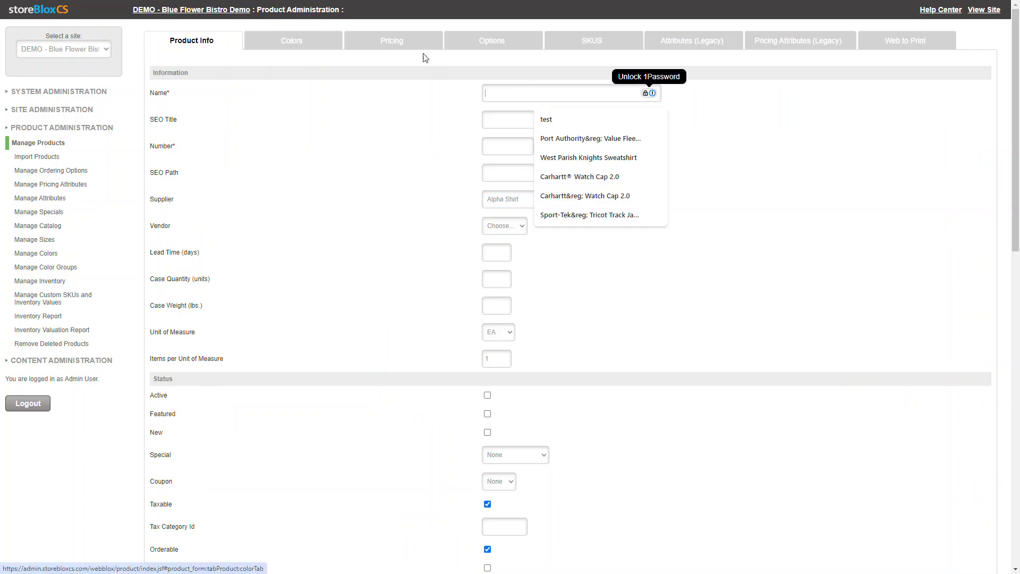
click(511, 94)
text(s)
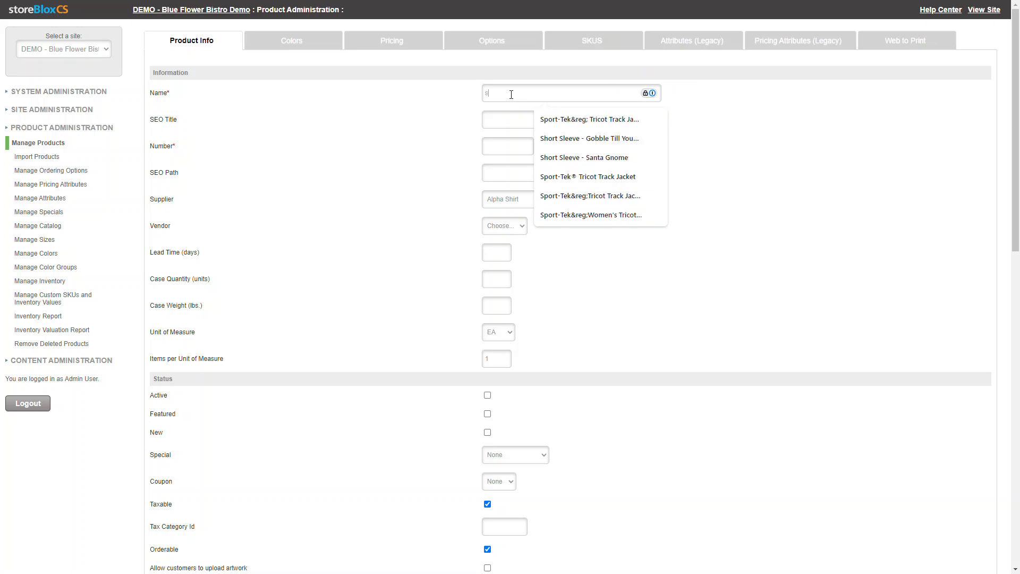
key(BackSpace)
text(Steel)
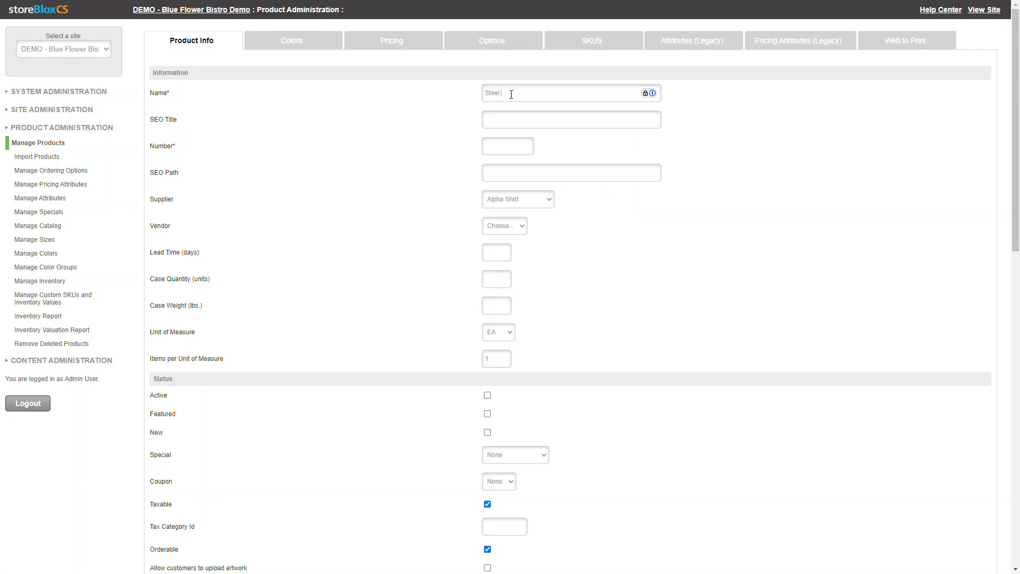
text( Tumbler)
click(500, 147)
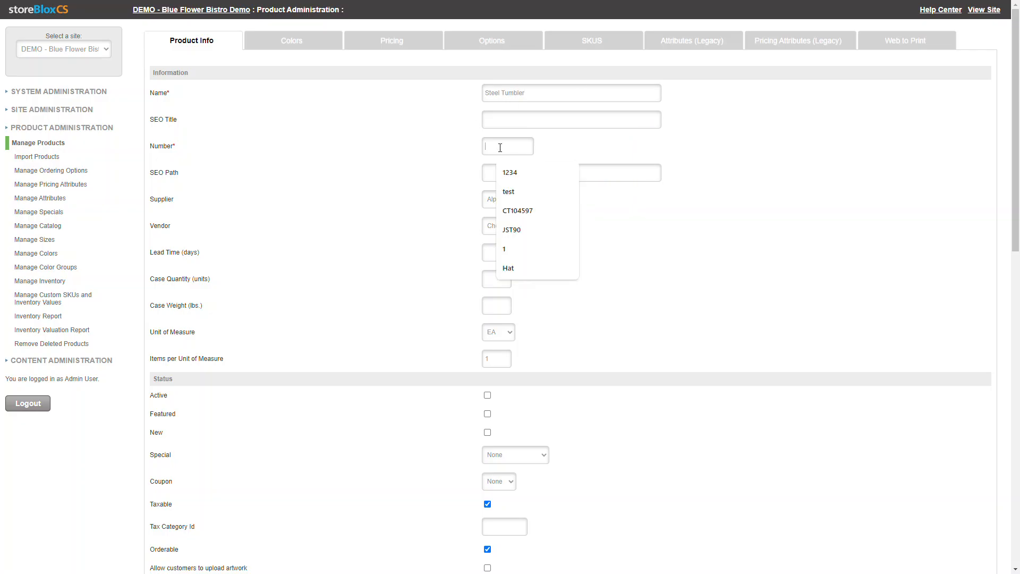
text(1234)
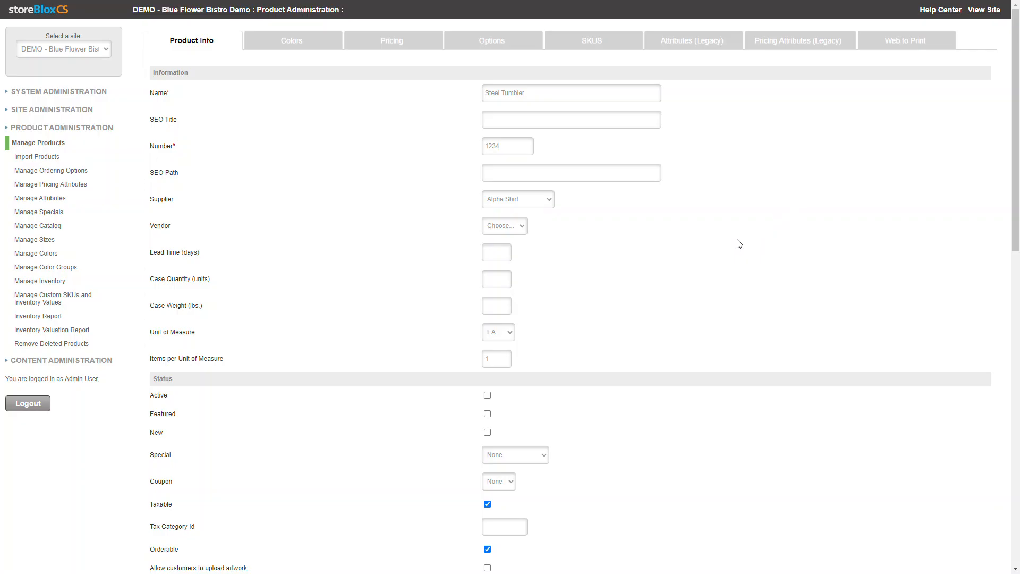
Check the available supplier and vendor choices for the product without changing either one
click(514, 204)
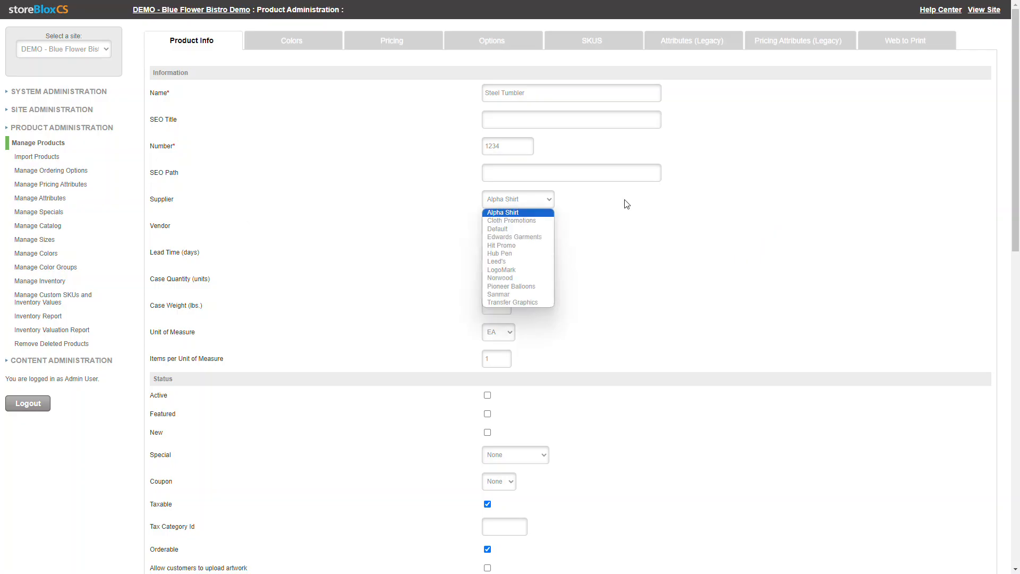
click(756, 241)
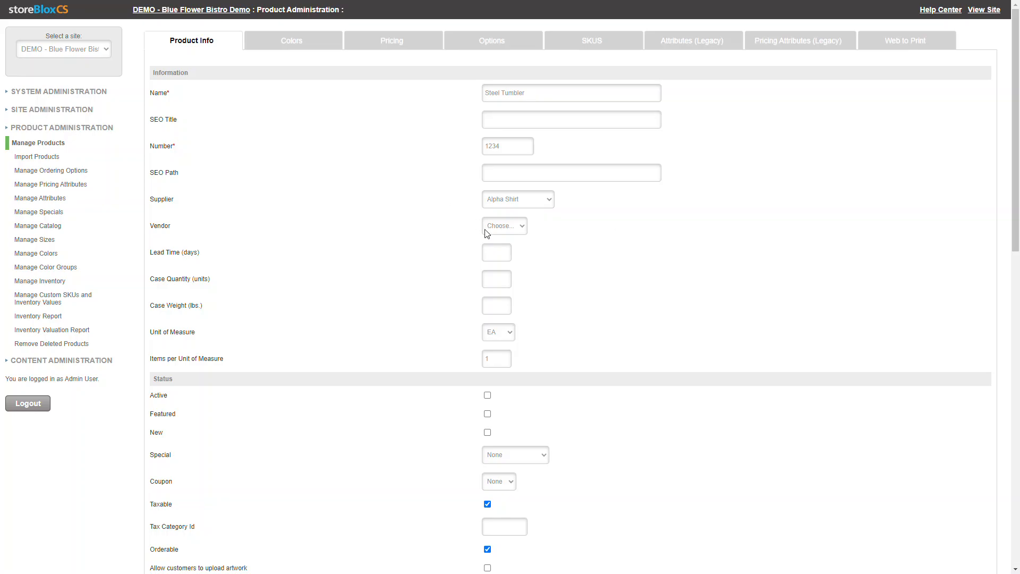
click(501, 232)
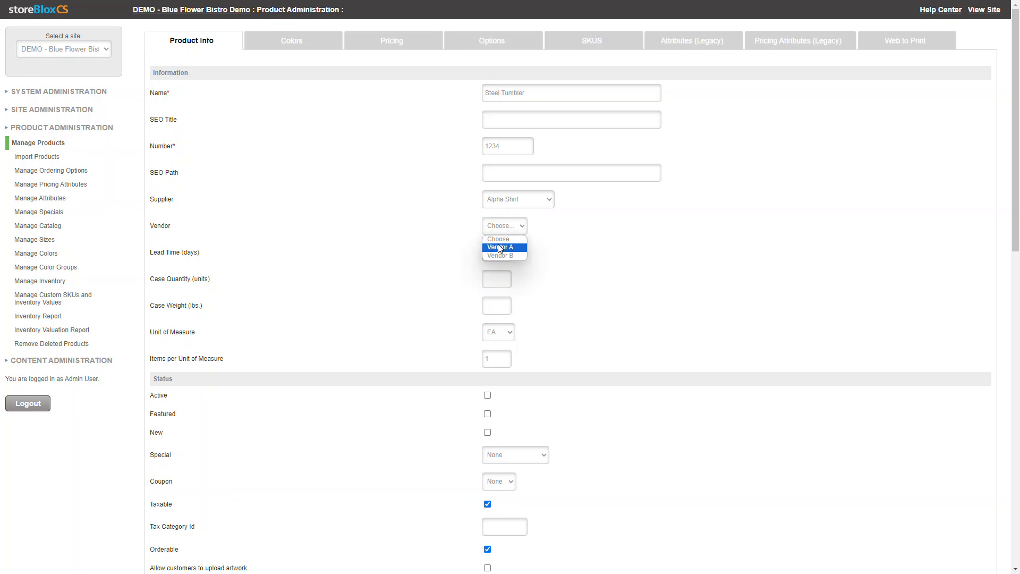
click(632, 240)
Set the lead time to 10 days, the case quantity to 12 units and the case weight to 15 lbs
click(501, 254)
click(499, 278)
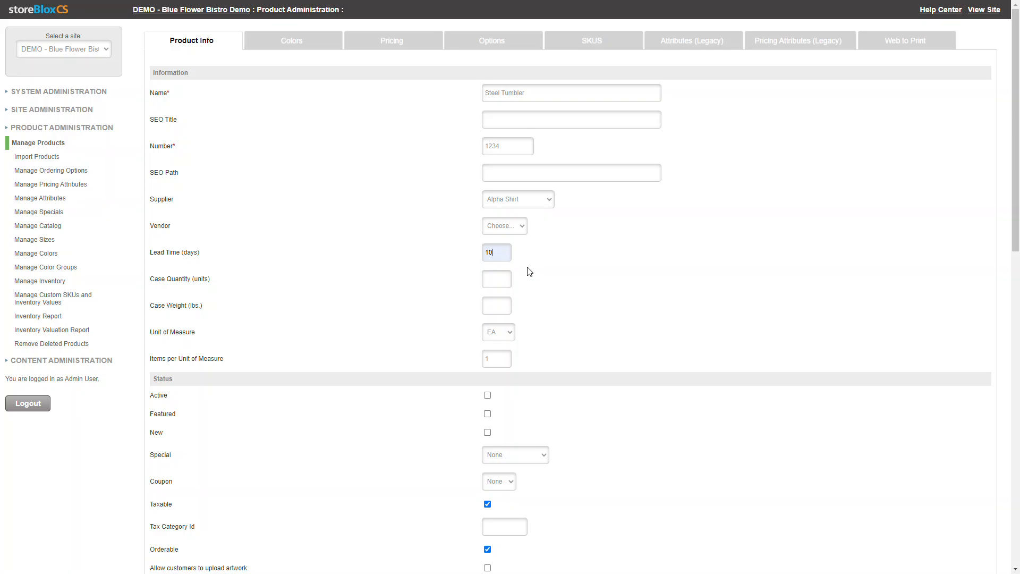
double_click(490, 254)
click(498, 284)
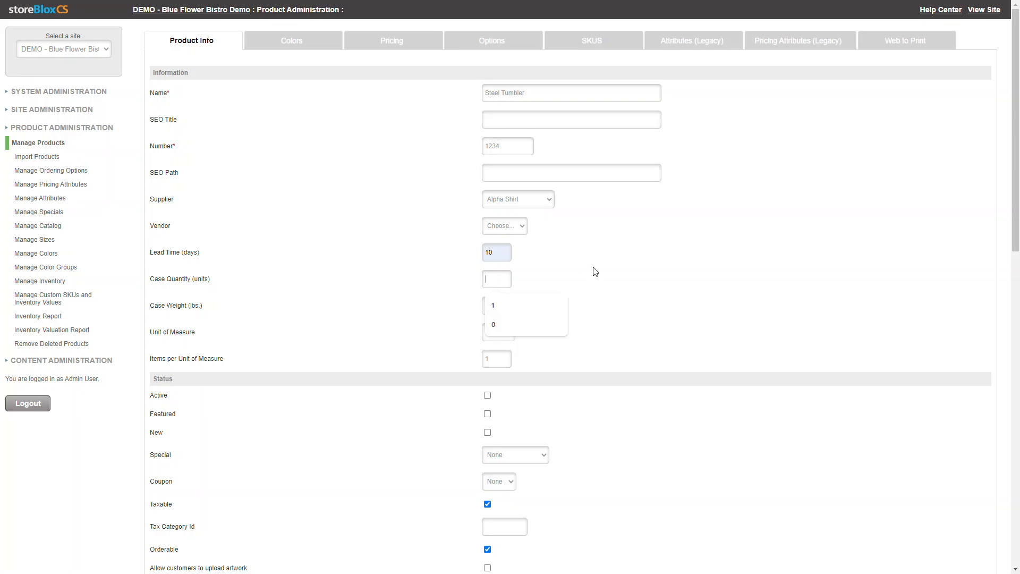
text(12)
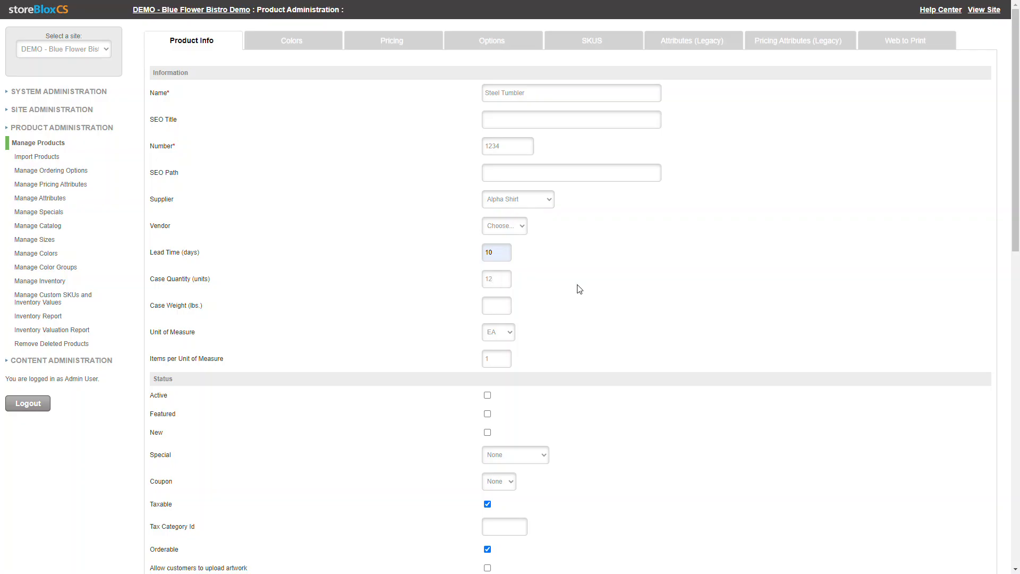
click(486, 308)
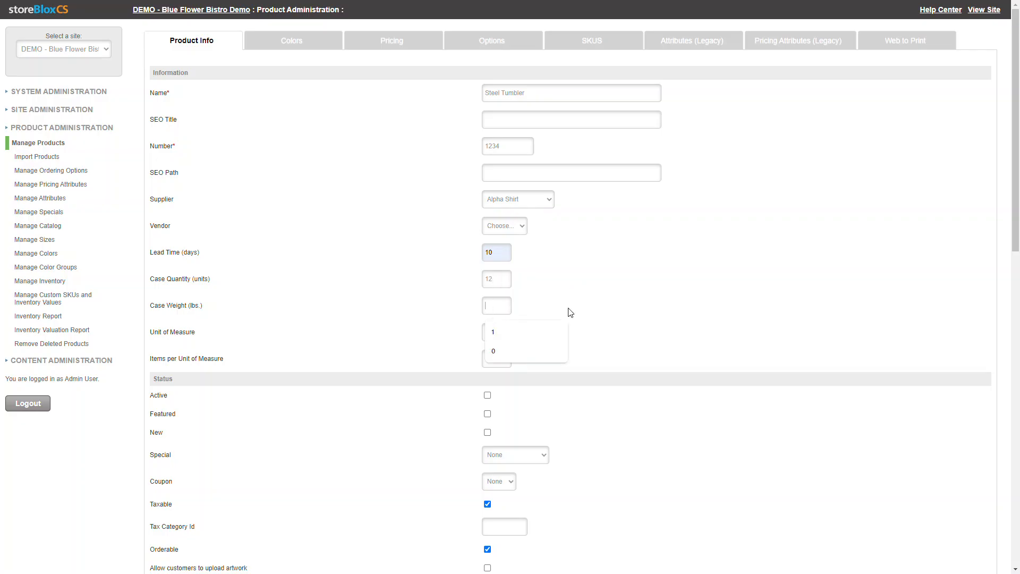
text(15)
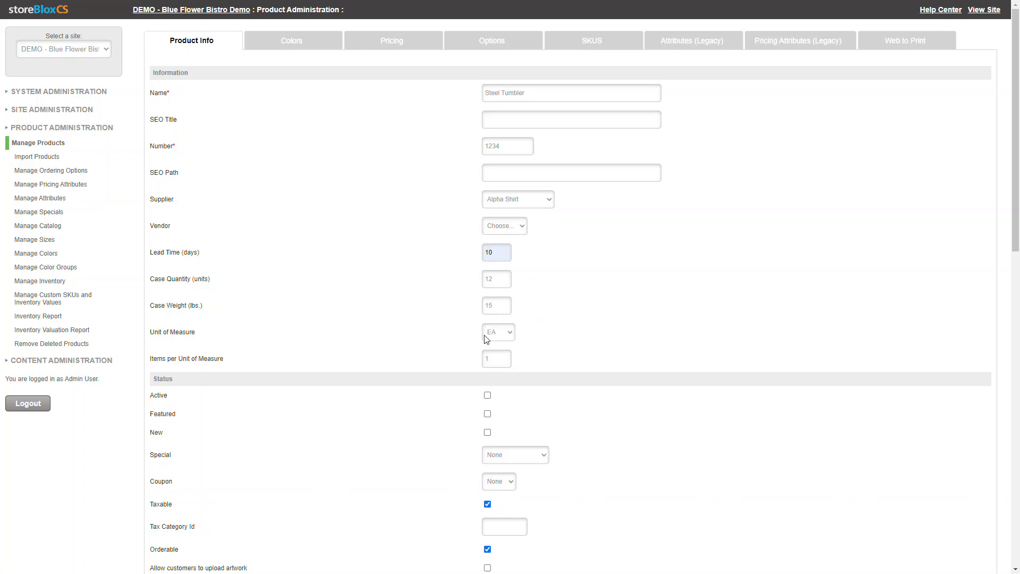
Set the unit of measure to Box with 12 items per unit of measure
click(513, 337)
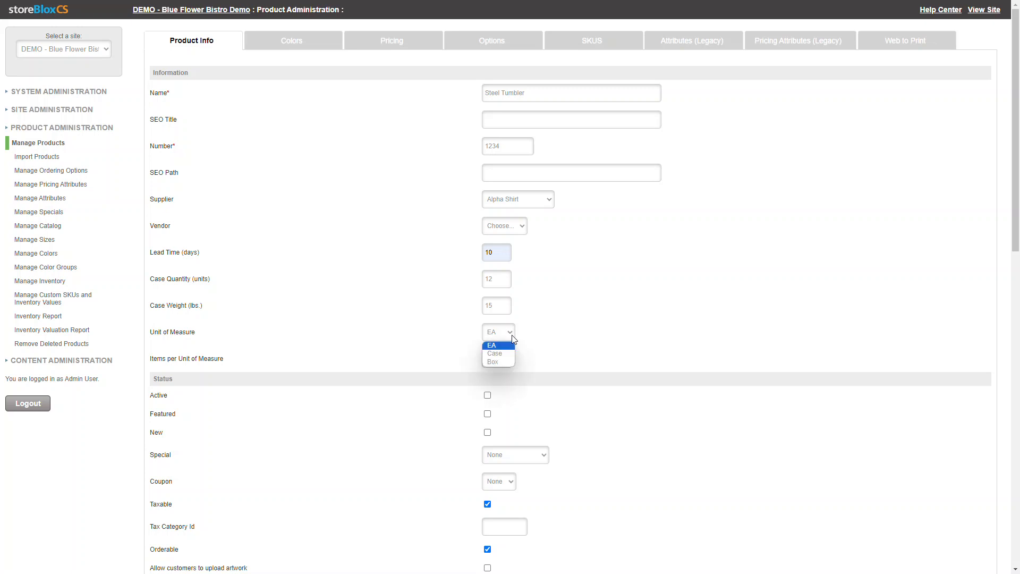
click(592, 348)
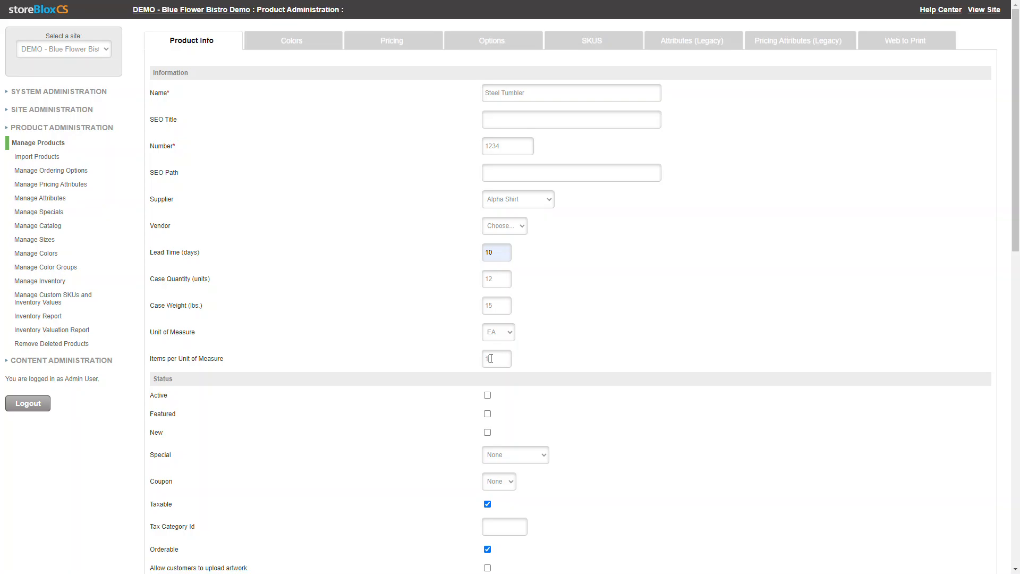
click(509, 337)
click(496, 361)
Mark the product as Active and Featured in its status settings
scroll(576, 341, down, 1)
scroll(577, 341, down, 2)
click(488, 288)
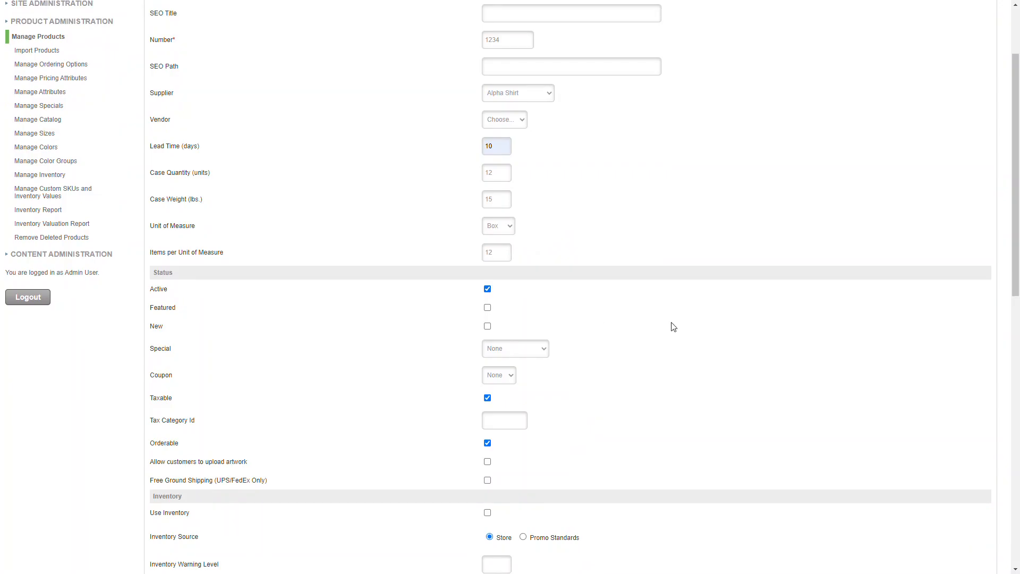
scroll(651, 321, down, 3)
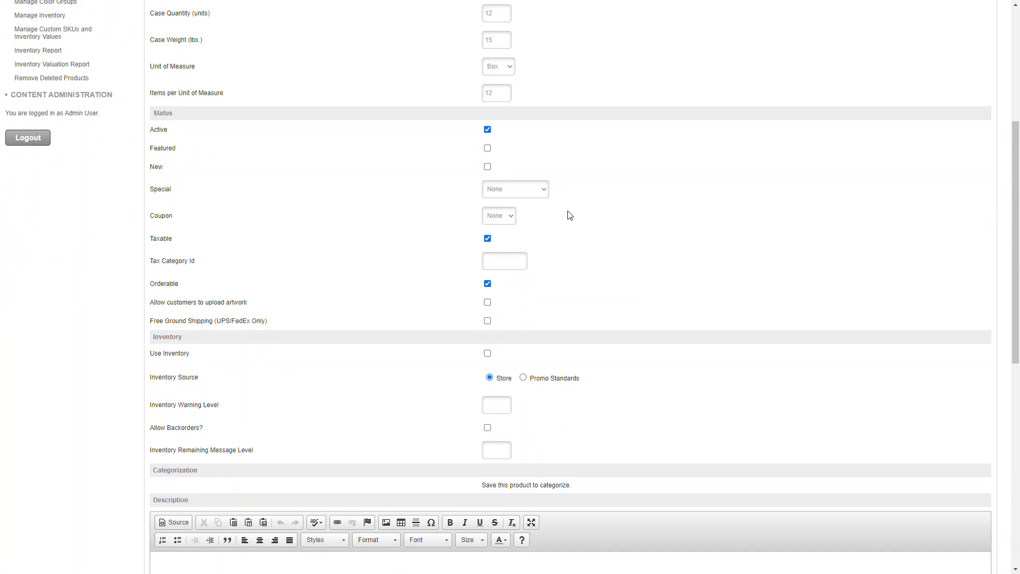
click(488, 149)
scroll(604, 232, down, 1)
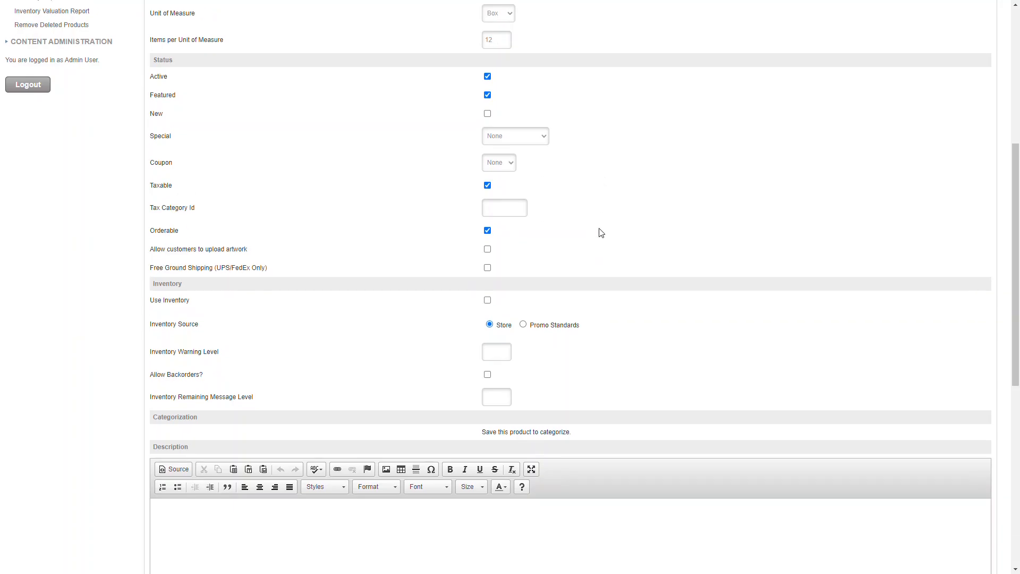
click(487, 185)
click(487, 186)
click(487, 231)
click(487, 230)
click(488, 268)
click(487, 268)
Enter "This is a great tumbler." as the product description
scroll(728, 329, down, 1)
scroll(728, 329, down, 3)
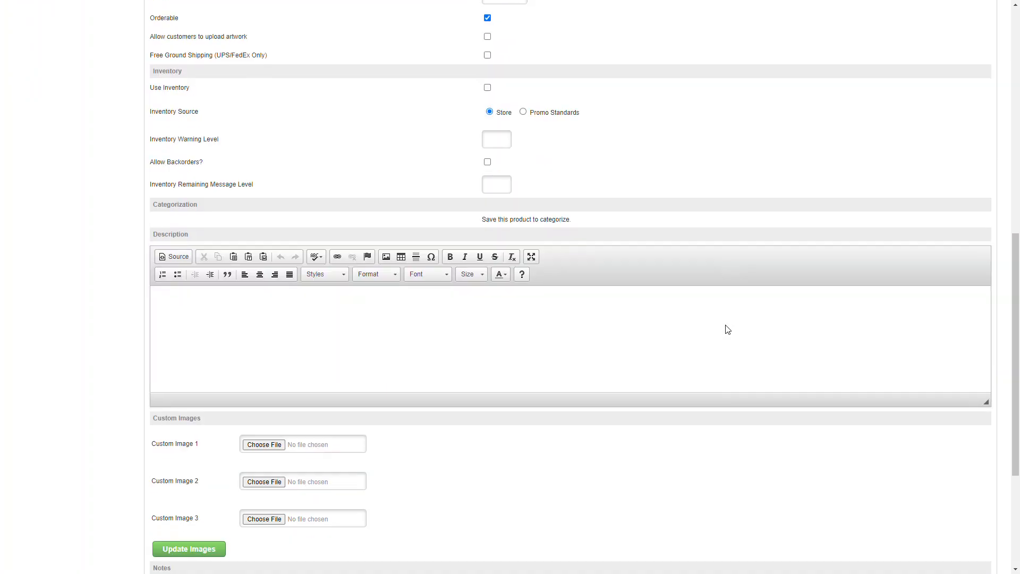
click(499, 348)
text(This is a great tumbler.)
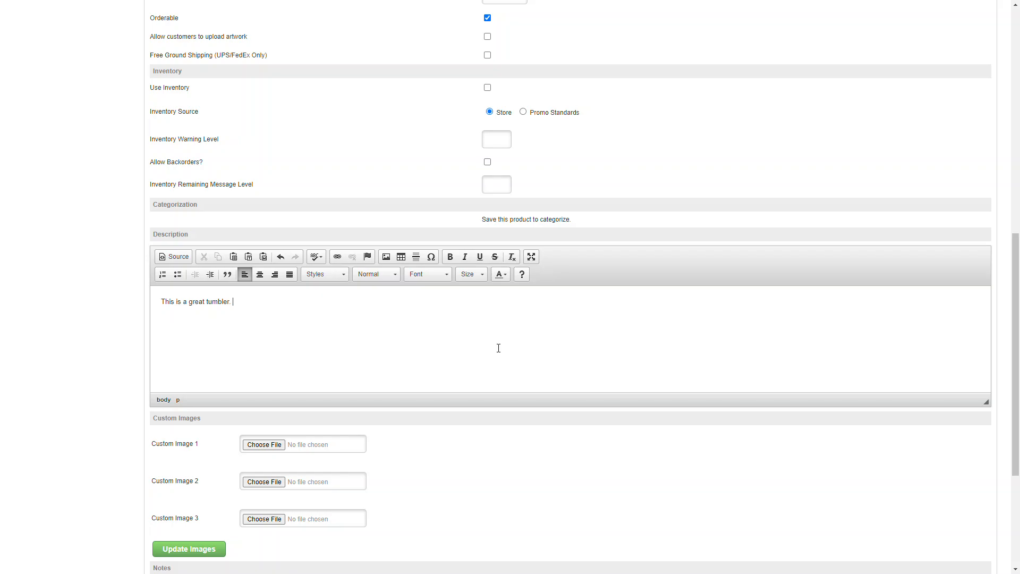
Make the entire product description text bold
triple_click(255, 309)
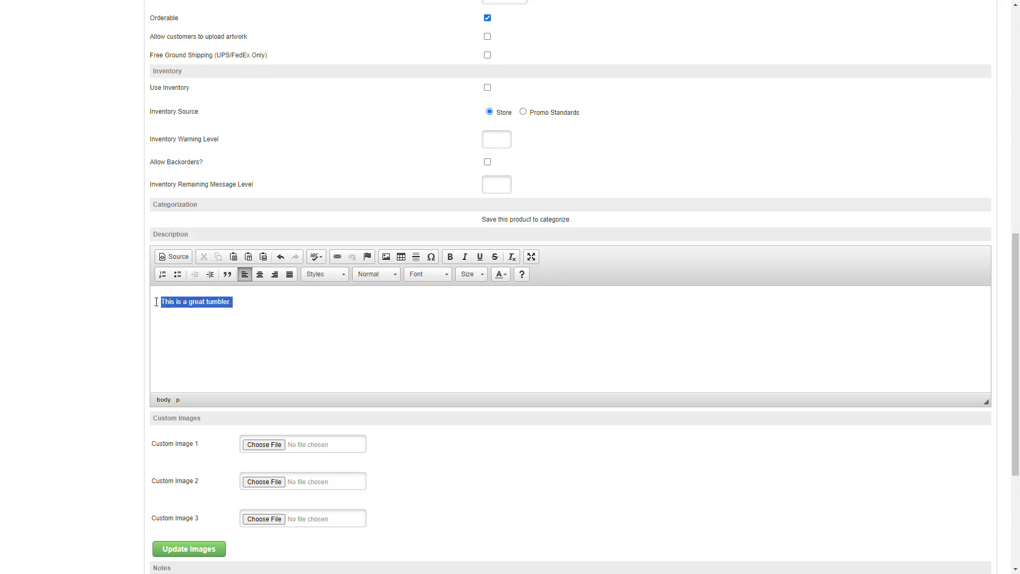
click(452, 259)
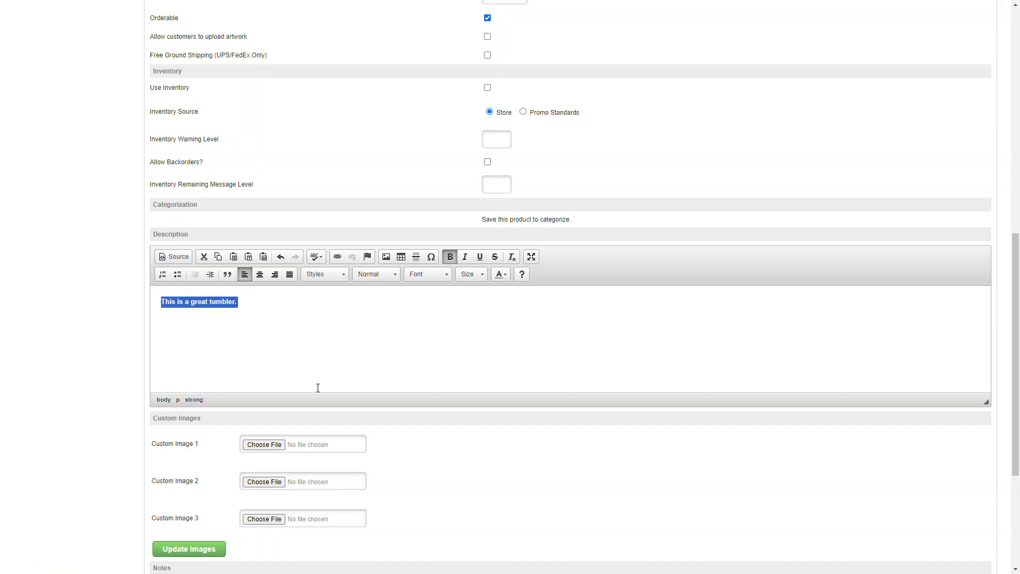
click(517, 351)
Upload the blue 30 oz Stanley Quencher tumbler PNG from the Mugs folder as Custom Image 1 and save the product
scroll(519, 375, down, 4)
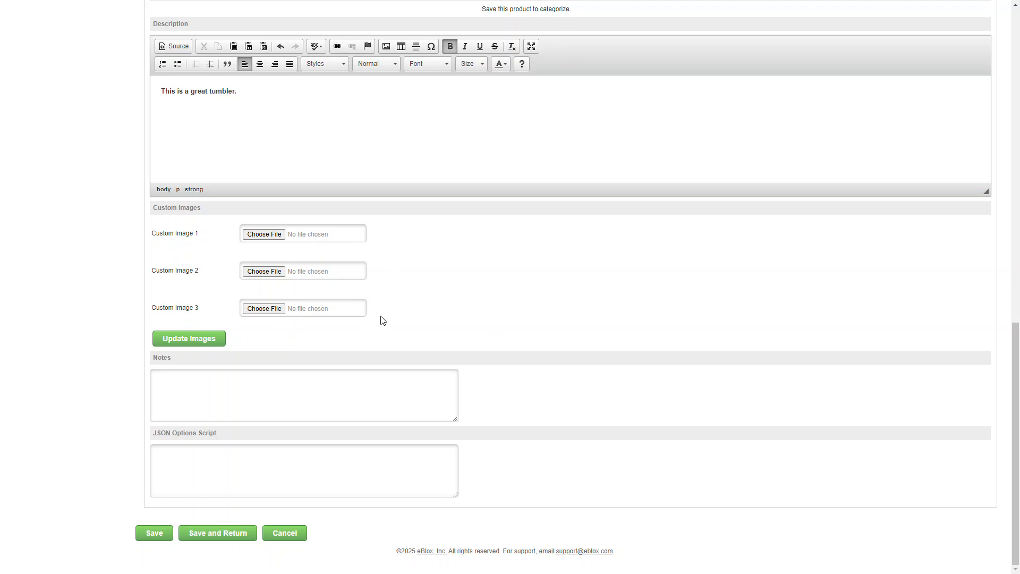
click(273, 236)
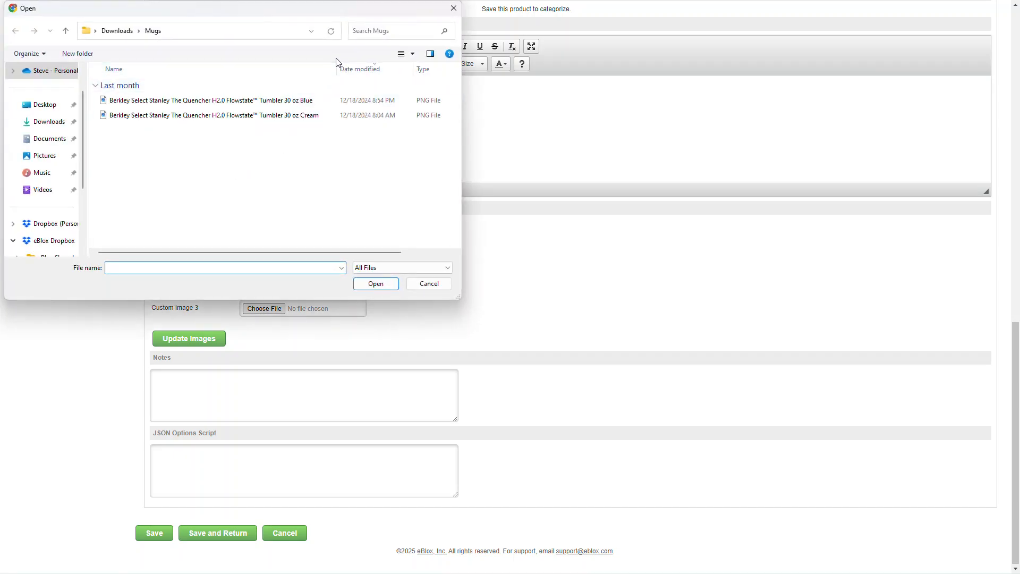
click(311, 101)
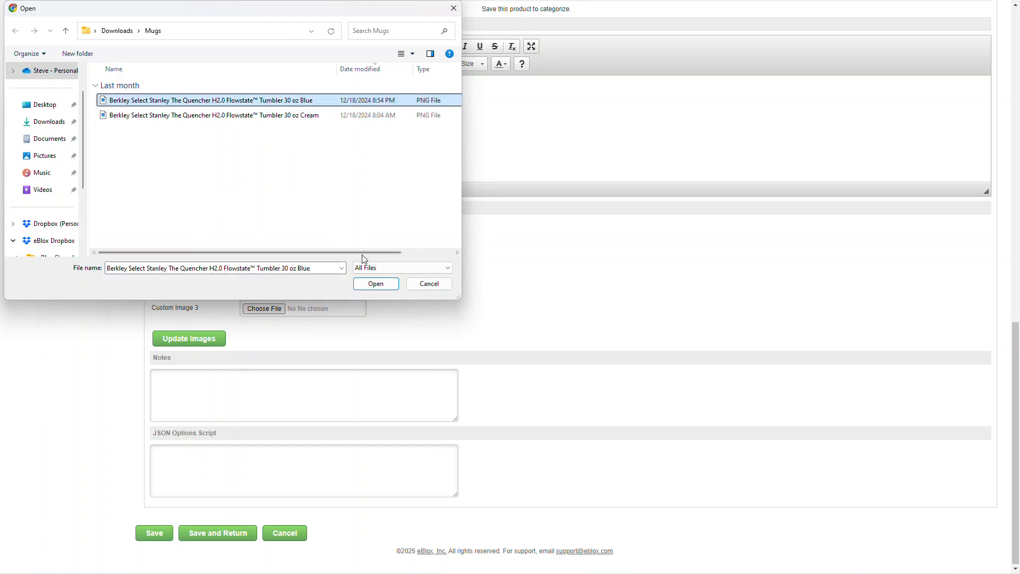
click(378, 284)
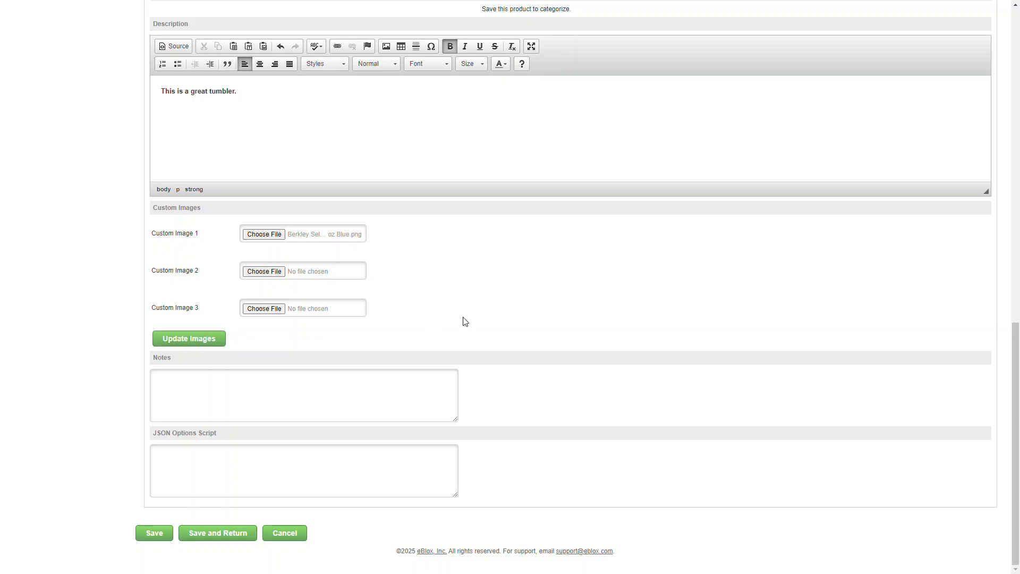
scroll(463, 322, down, 15)
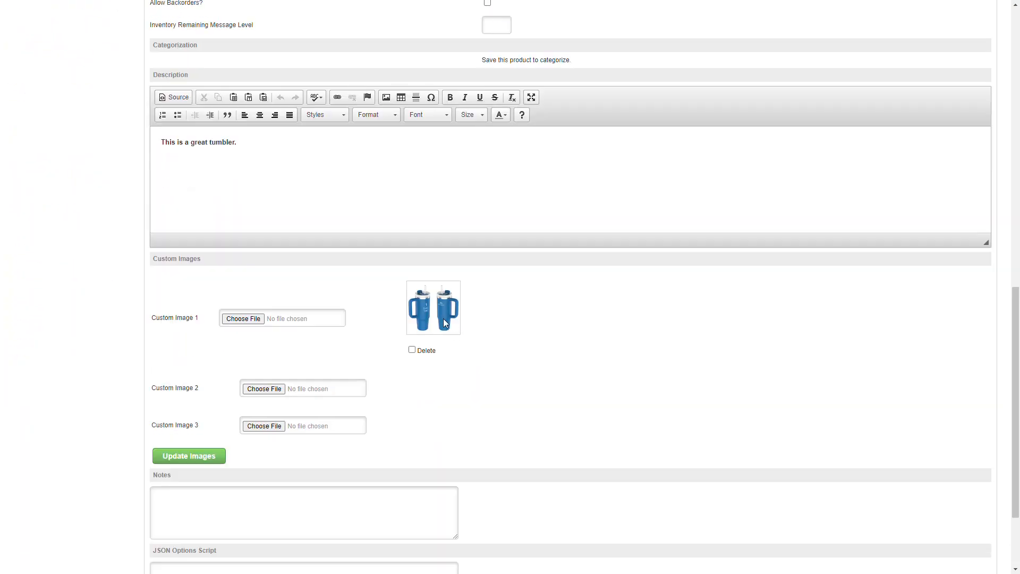
scroll(544, 317, down, 2)
scroll(264, 288, up, 5)
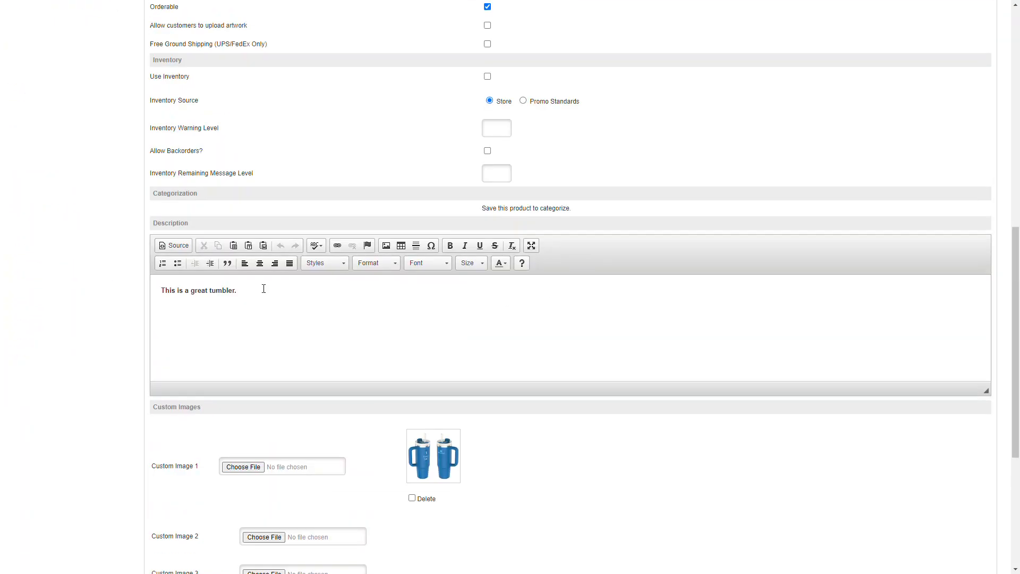
scroll(498, 330, up, 4)
scroll(499, 330, down, 10)
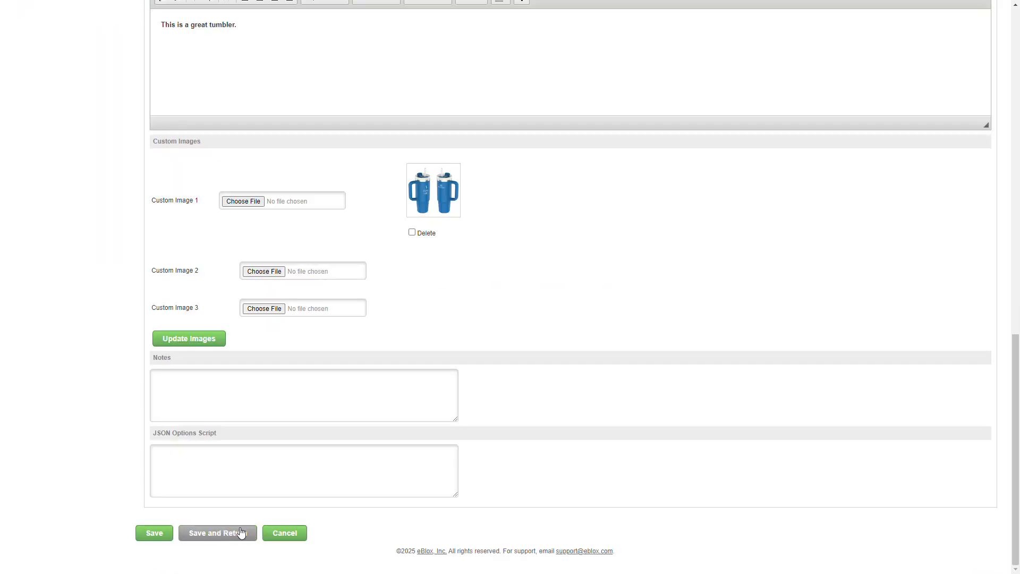
scroll(560, 403, up, 15)
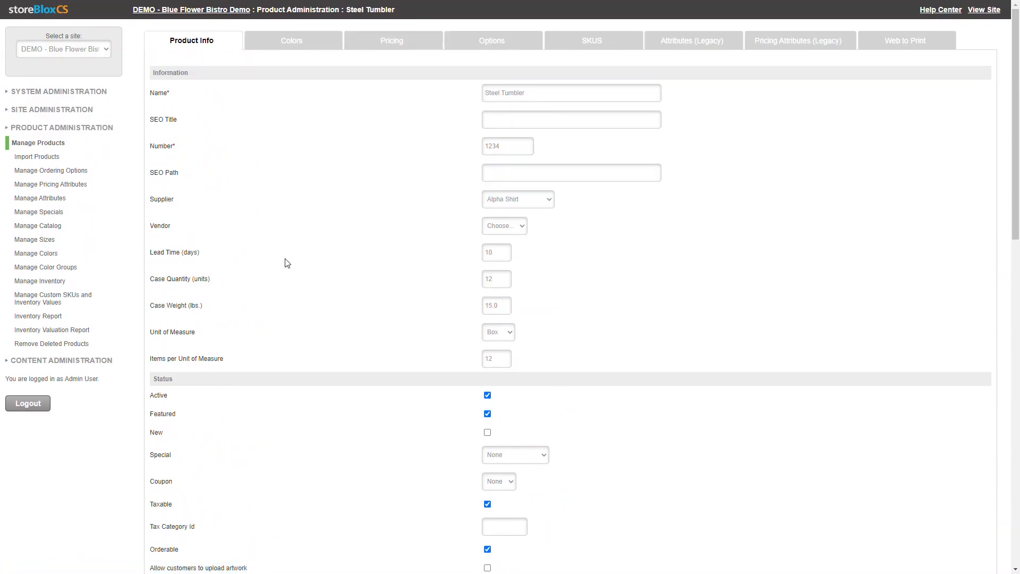
Add a second color row to the Steel Tumbler's color settings
click(296, 49)
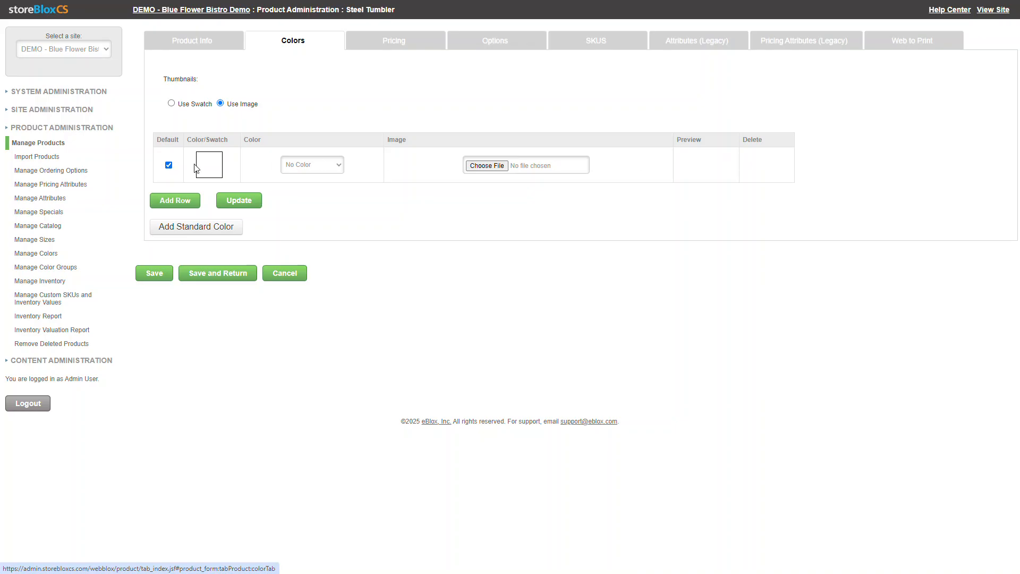
click(181, 201)
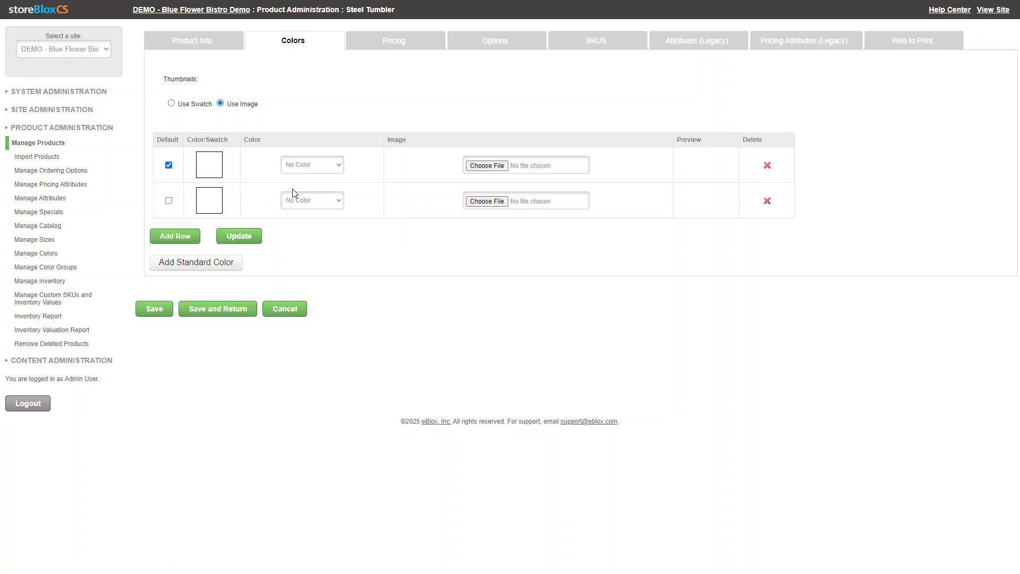
Set the first color row to Blue and the second color row to White
click(342, 169)
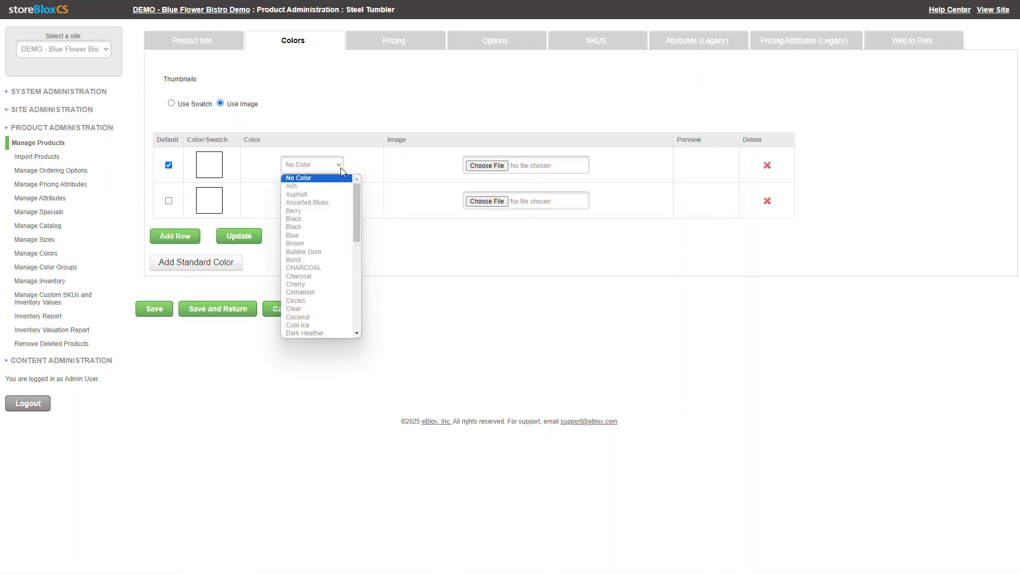
click(308, 235)
click(299, 200)
key(w)
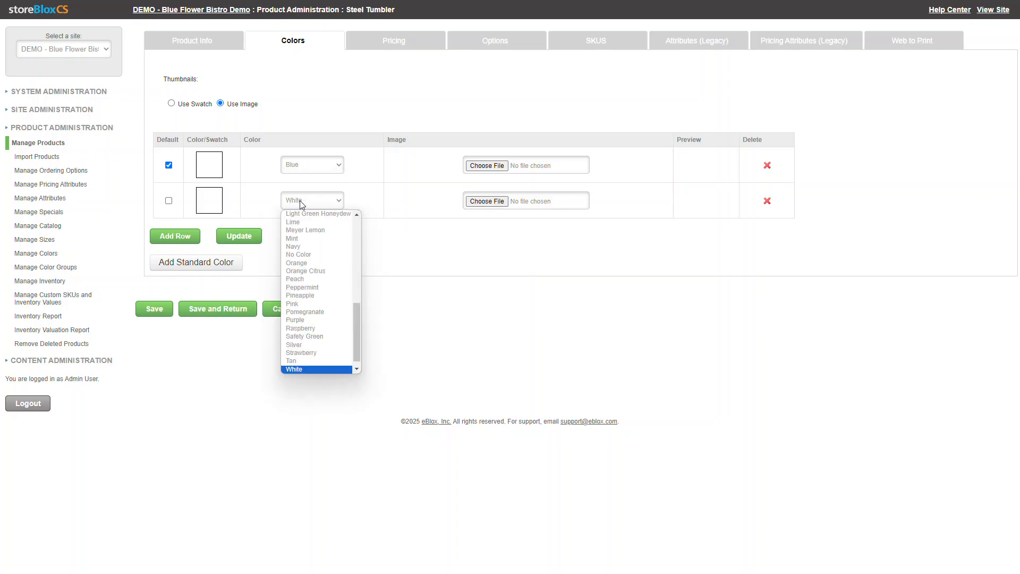
click(420, 241)
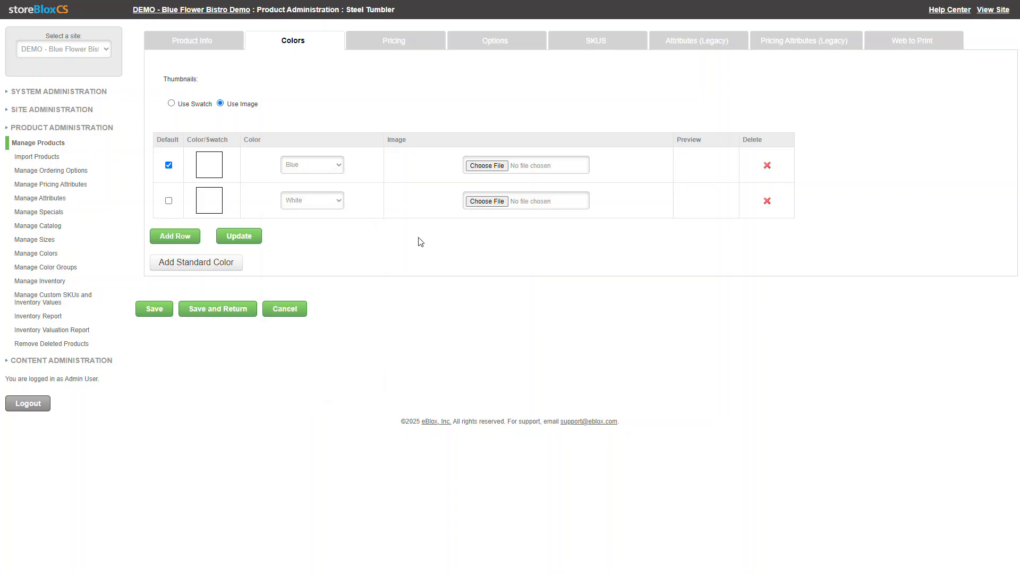
Attach the blue 30 oz Quencher tumbler PNG to the Blue row and the cream one to the White row, and update the colors
drag(261, 104, 229, 104)
click(490, 169)
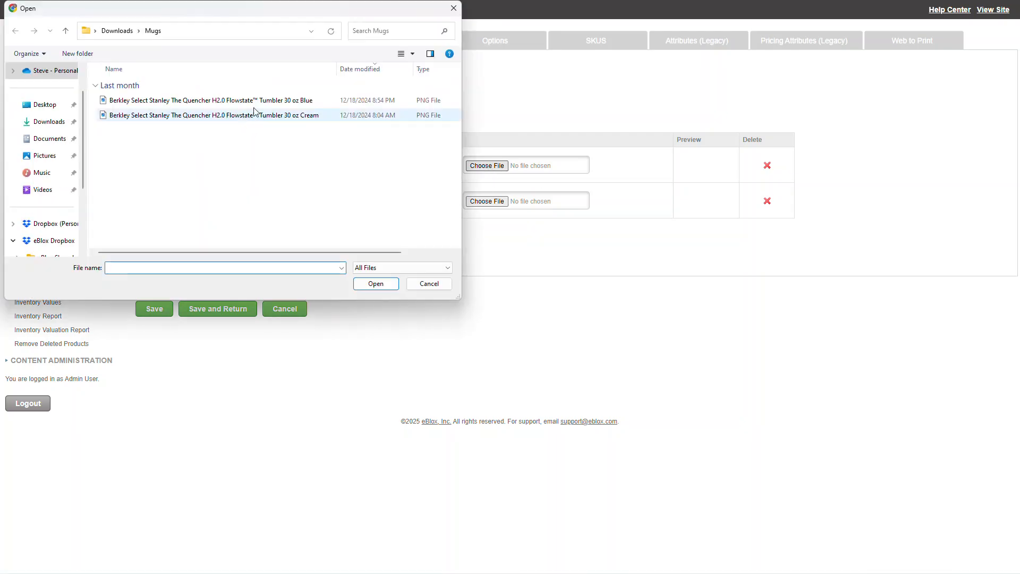
click(258, 101)
click(376, 283)
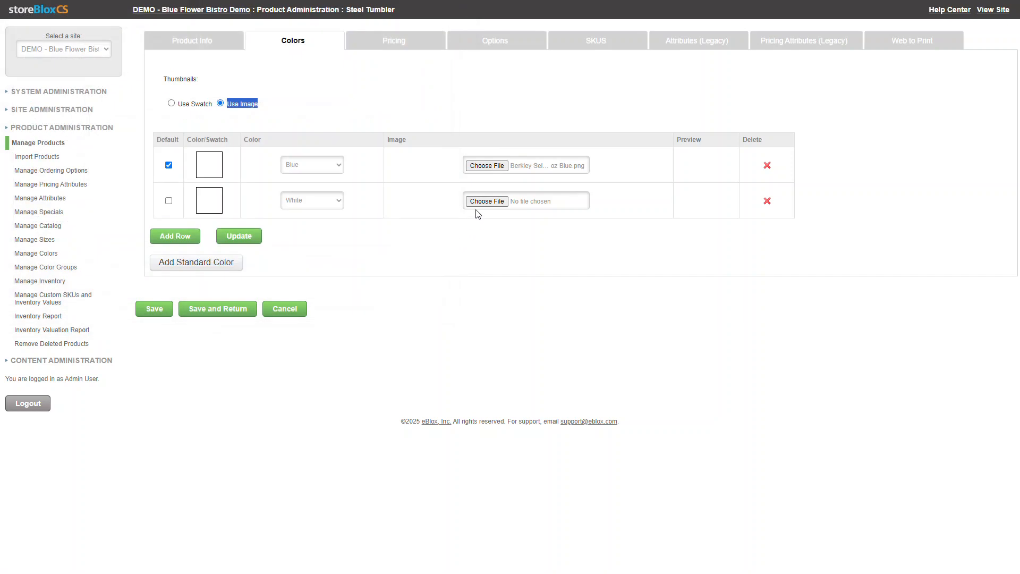
click(481, 211)
click(287, 117)
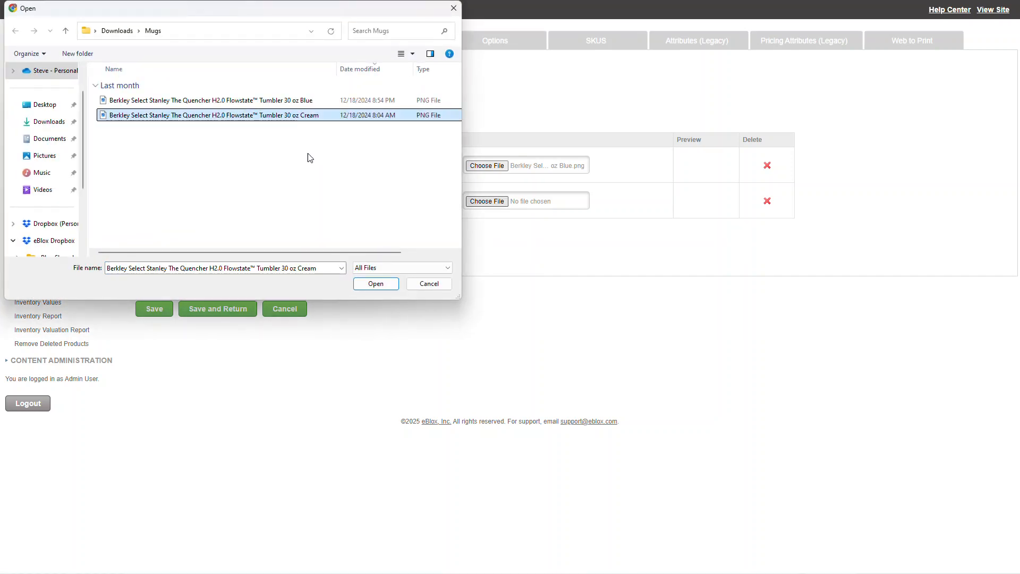
click(376, 284)
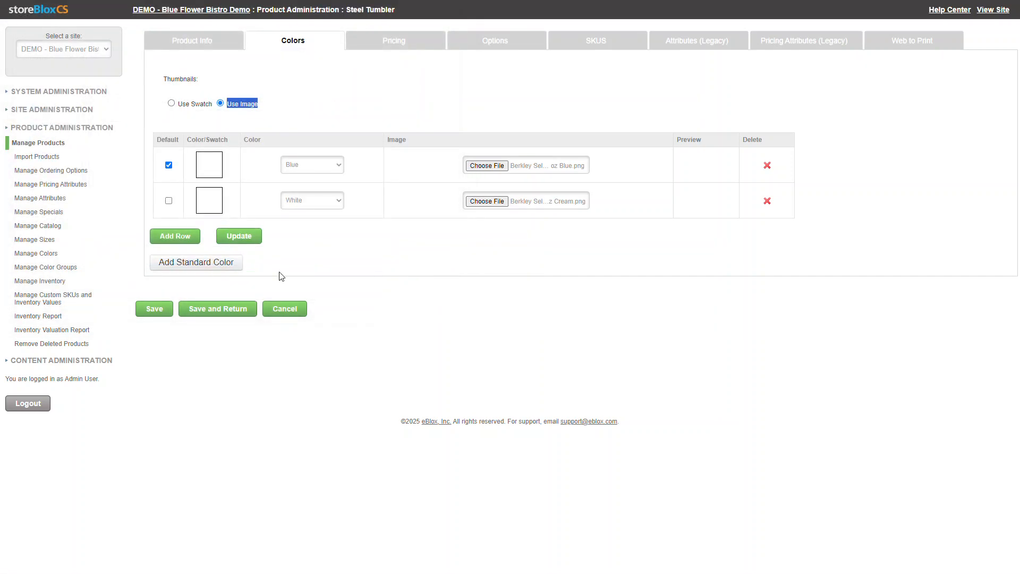
click(237, 236)
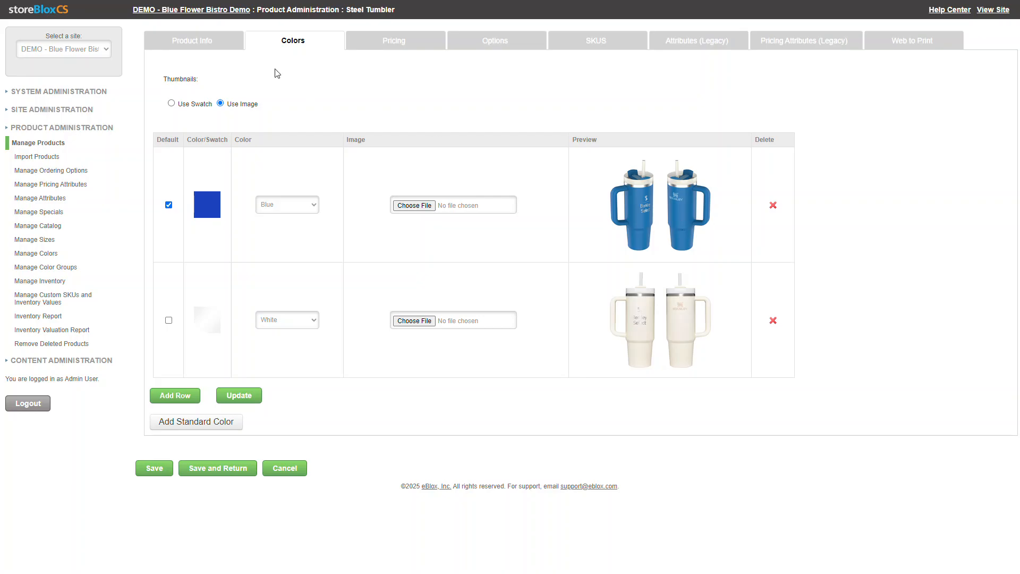
Check the custom image in the Steel Tumbler's product information and return to its color settings
click(211, 44)
scroll(291, 216, down, 12)
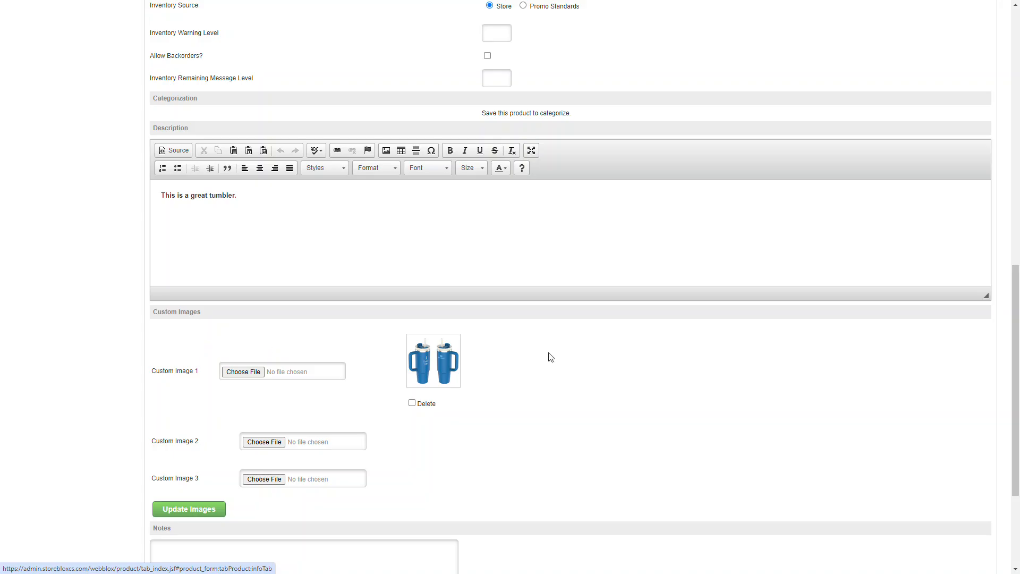
scroll(547, 355, up, 12)
click(293, 42)
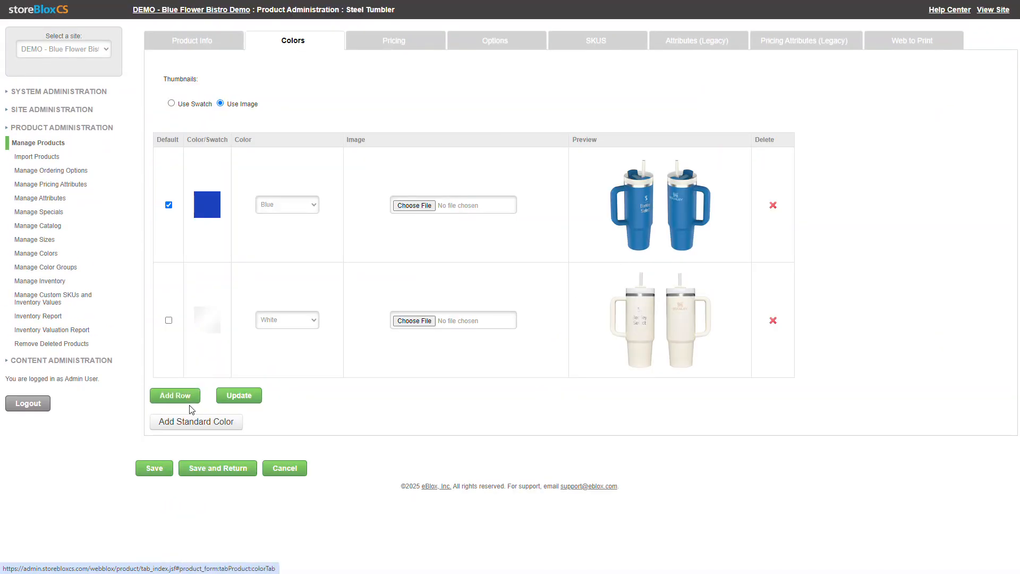
Examine the color choices for the White row and the form for adding a standard color
click(296, 322)
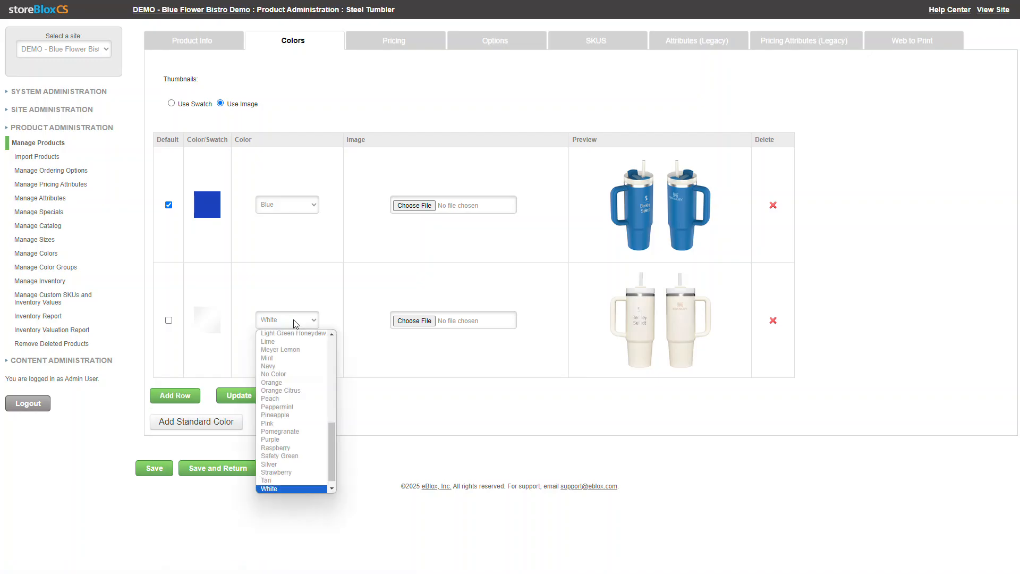
click(362, 337)
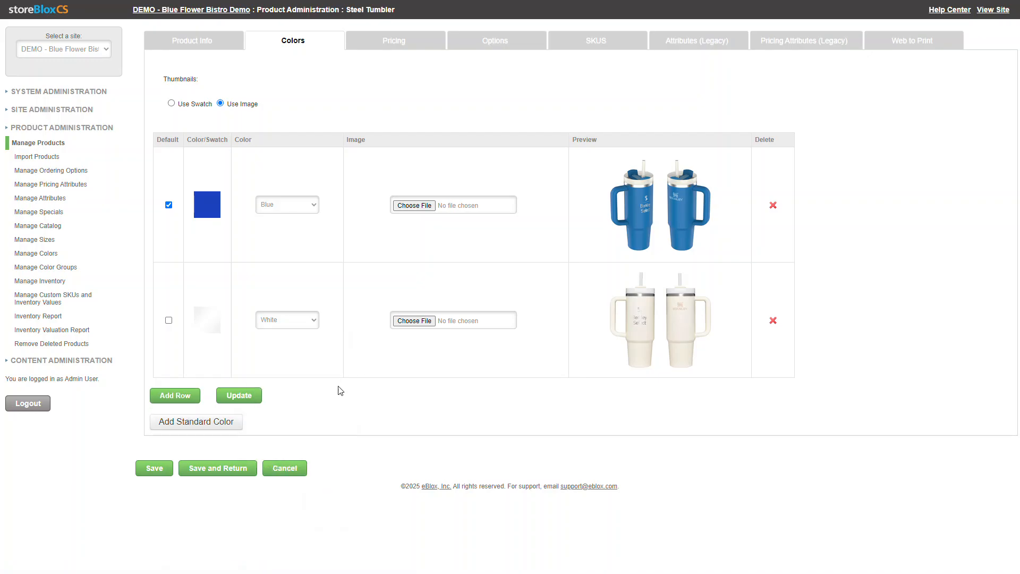
click(226, 423)
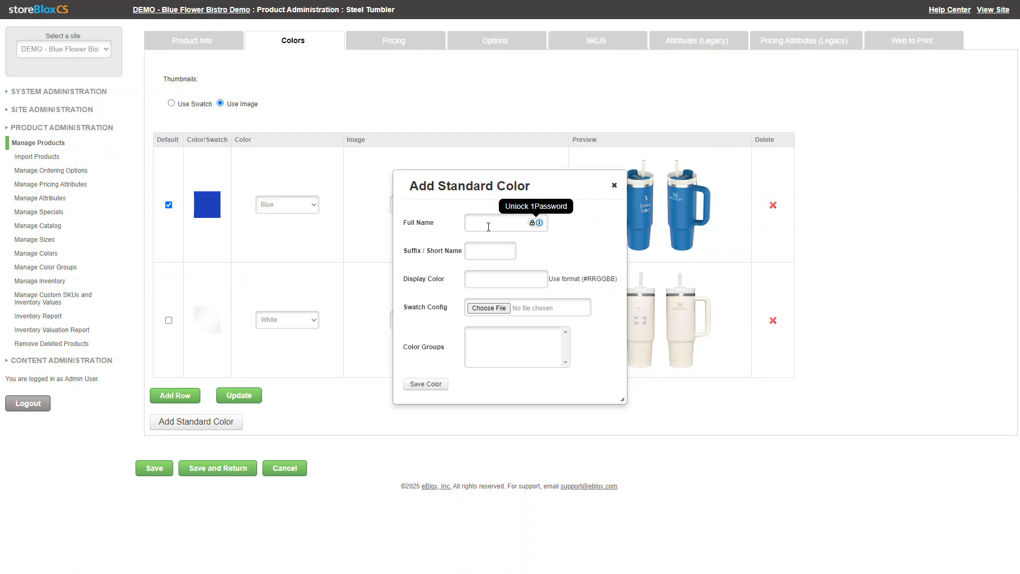
click(614, 185)
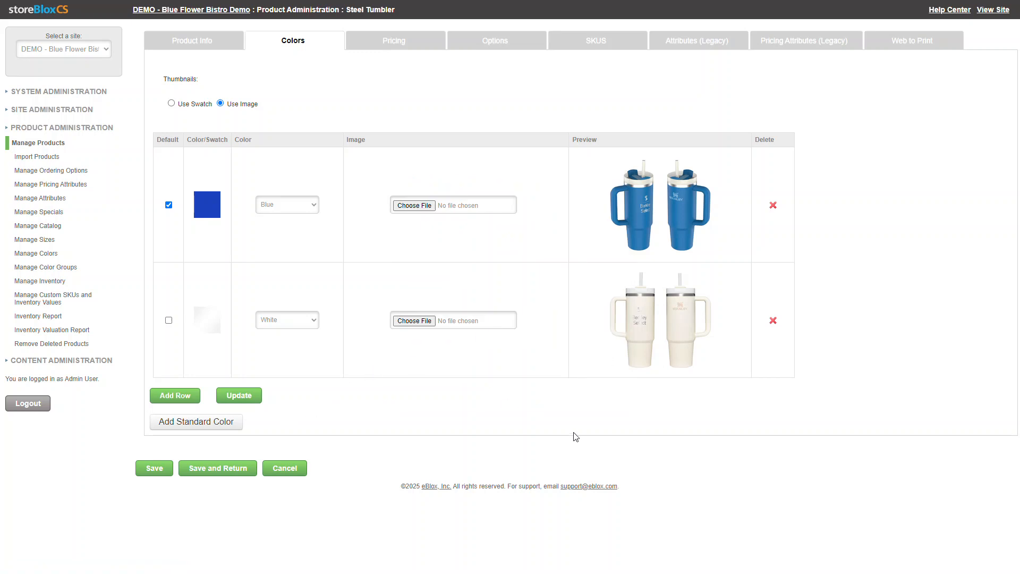
Set the number of pricing columns for the Steel Tumbler to 4 and apply the column breaks
click(392, 48)
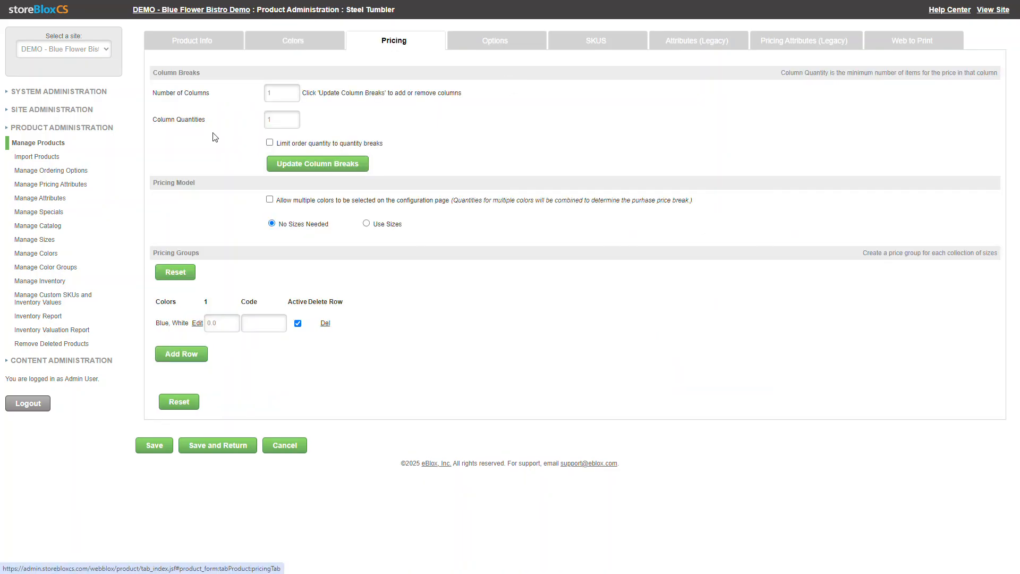
double_click(275, 93)
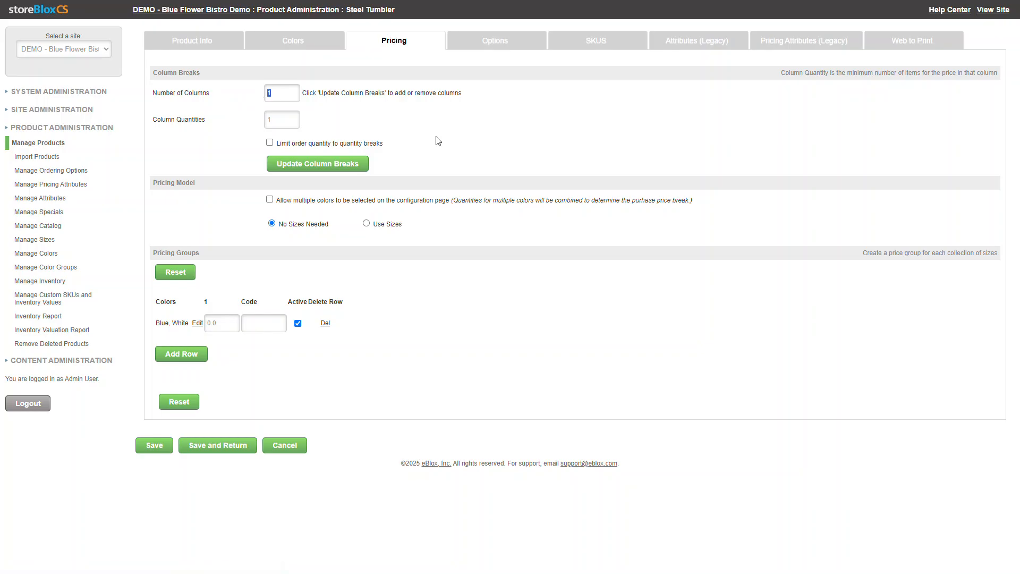
click(323, 167)
Set the pricing column quantities to 12, 24, 36 and 48 and update the column breaks
click(293, 120)
text(12)
key(Tab)
text(24)
key(Tab)
text(36)
key(Tab)
text(48)
click(393, 146)
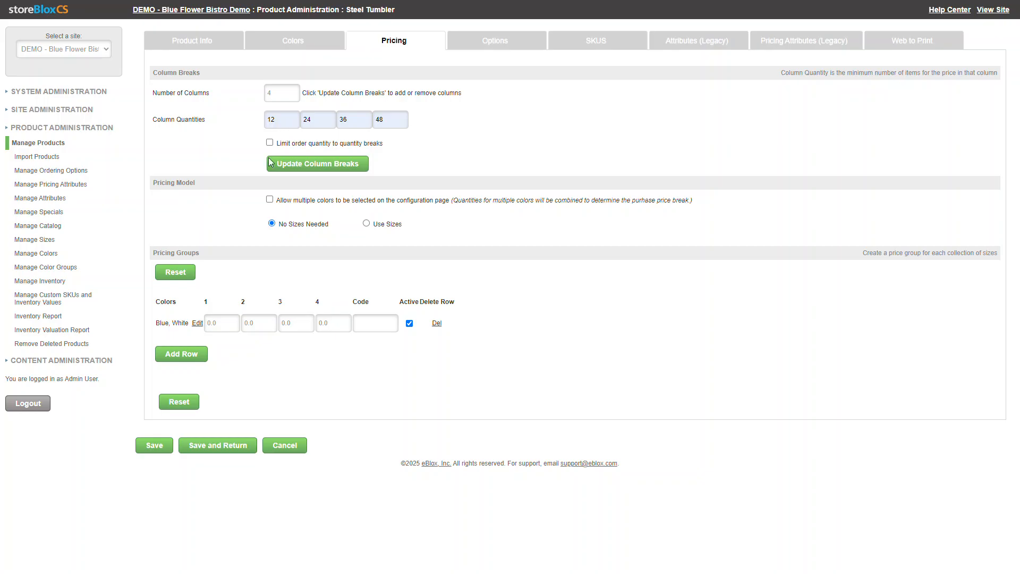
click(312, 171)
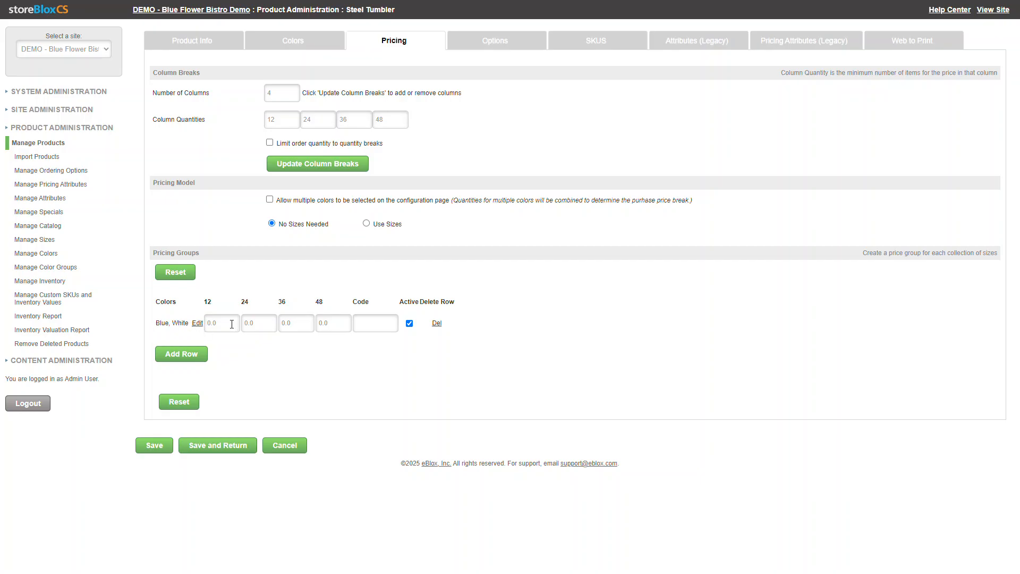
Price the Blue and White group at 30, 28, 26 and 24 for quantities 12, 24, 36 and 48, and save the product
drag(232, 325, 180, 330)
text(30)
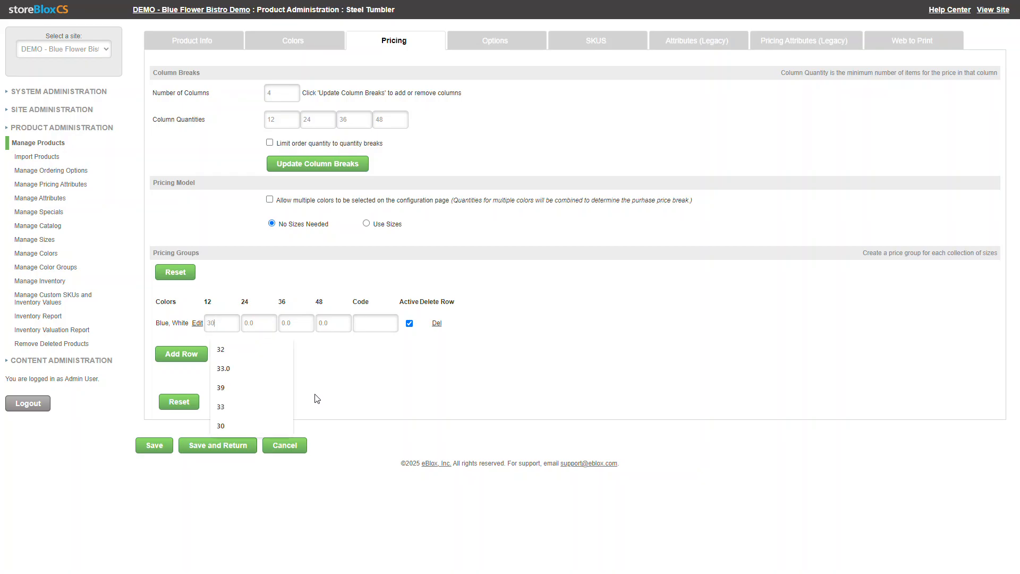
key(Tab)
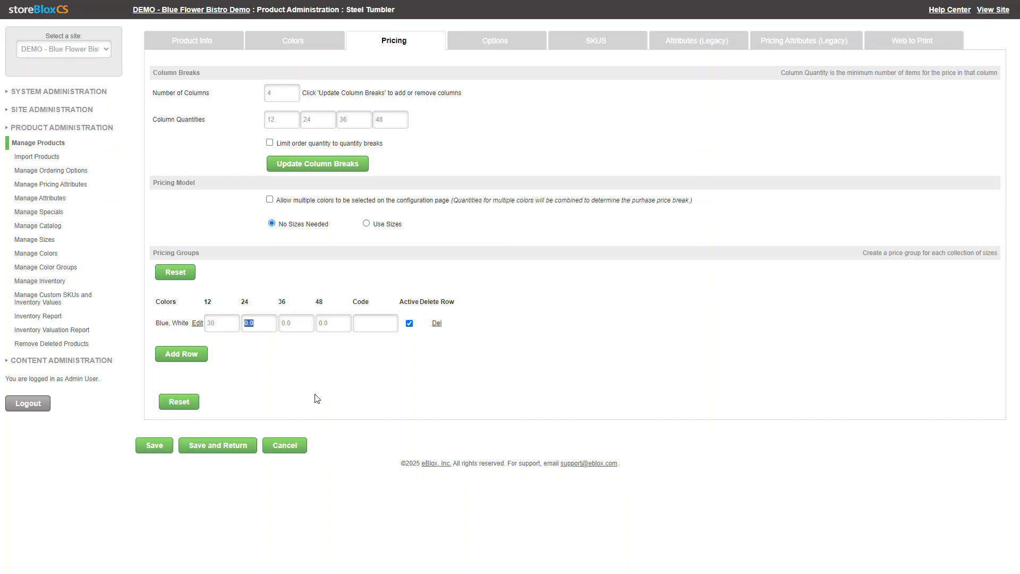
text(28)
key(Tab)
text(26)
text(24)
click(155, 445)
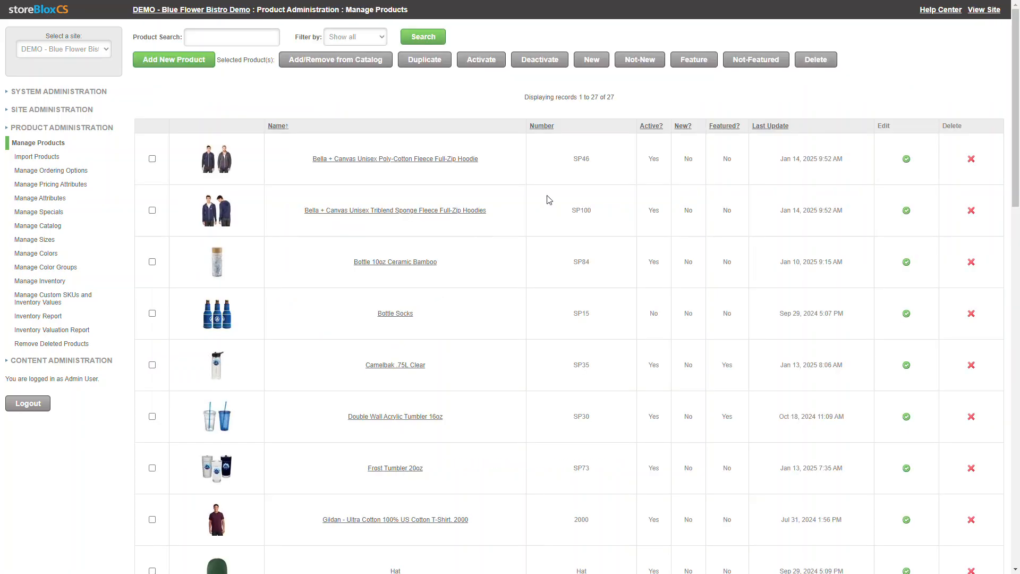
Search the product list for "tumbler" and open the Steel Tumbler product
click(235, 41)
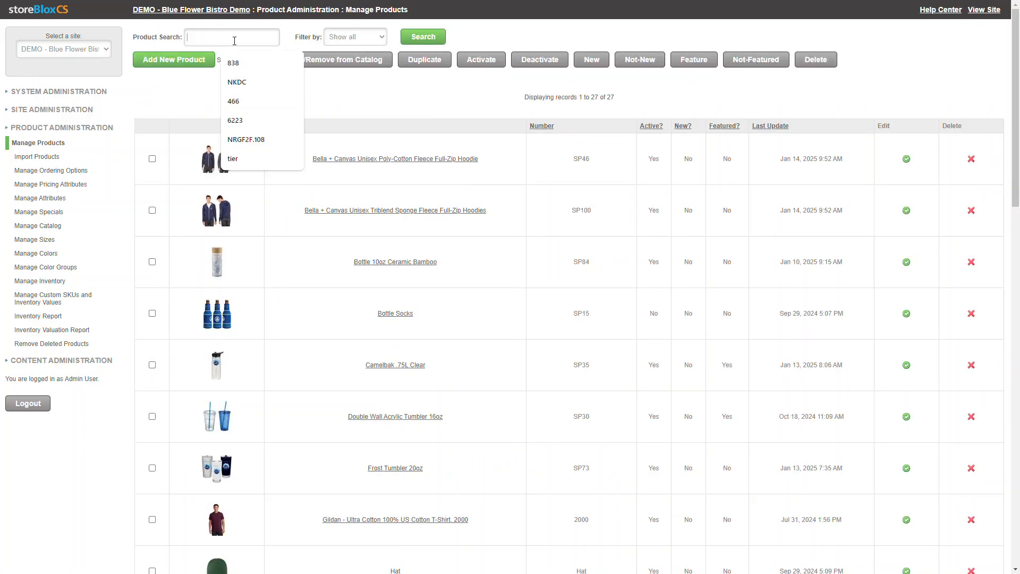
text(tumbl)
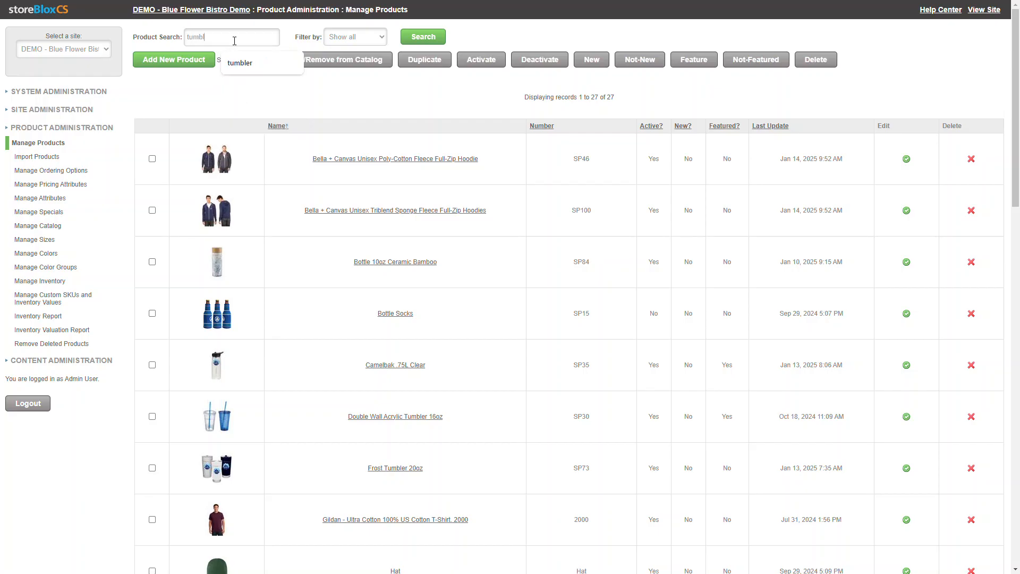
text(er)
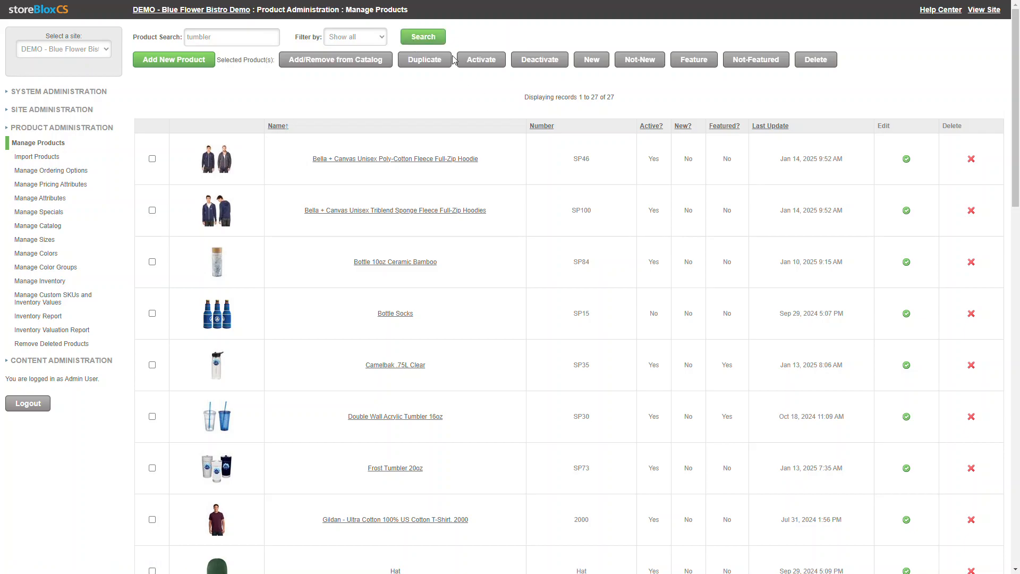
click(424, 37)
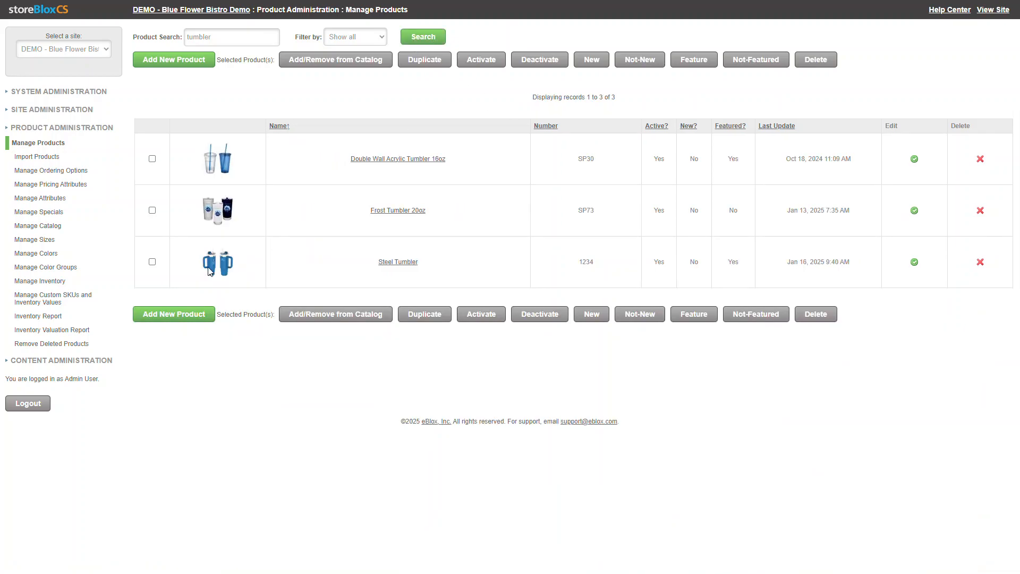
click(152, 262)
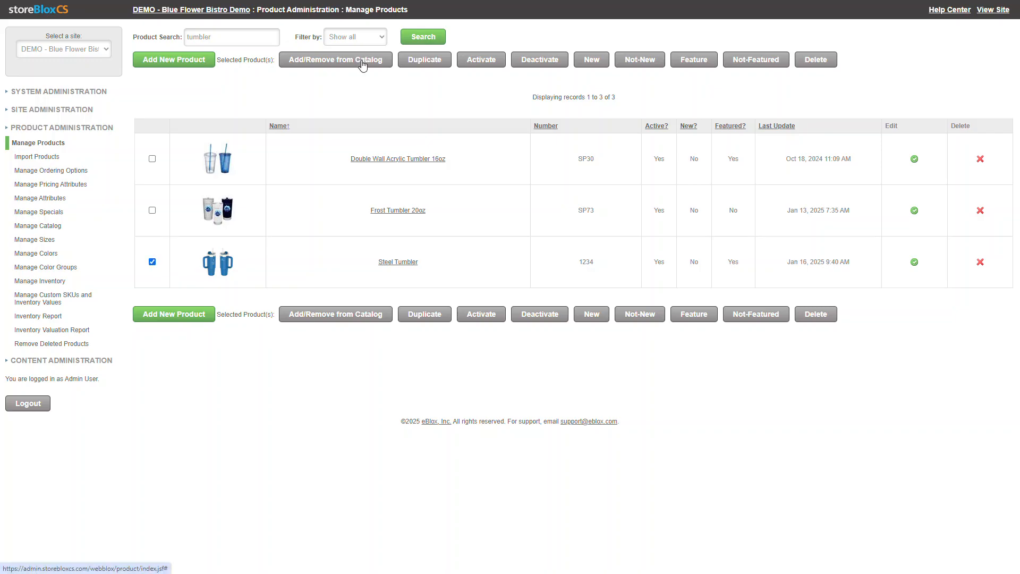
click(398, 262)
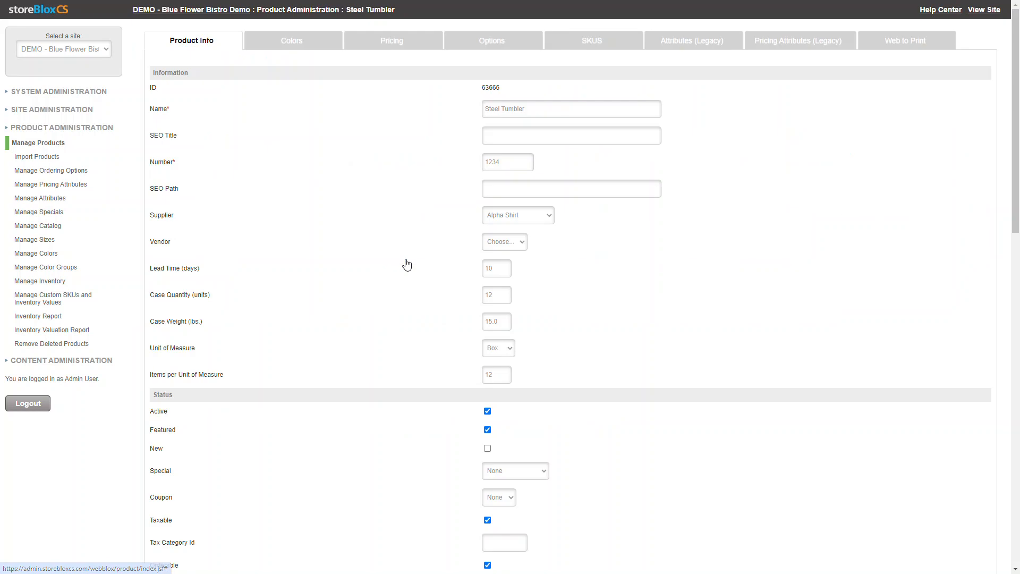
Add the Steel Tumbler to the Drinkware category of Blue Flower Bistro Demo and return to the product's details
scroll(432, 256, down, 12)
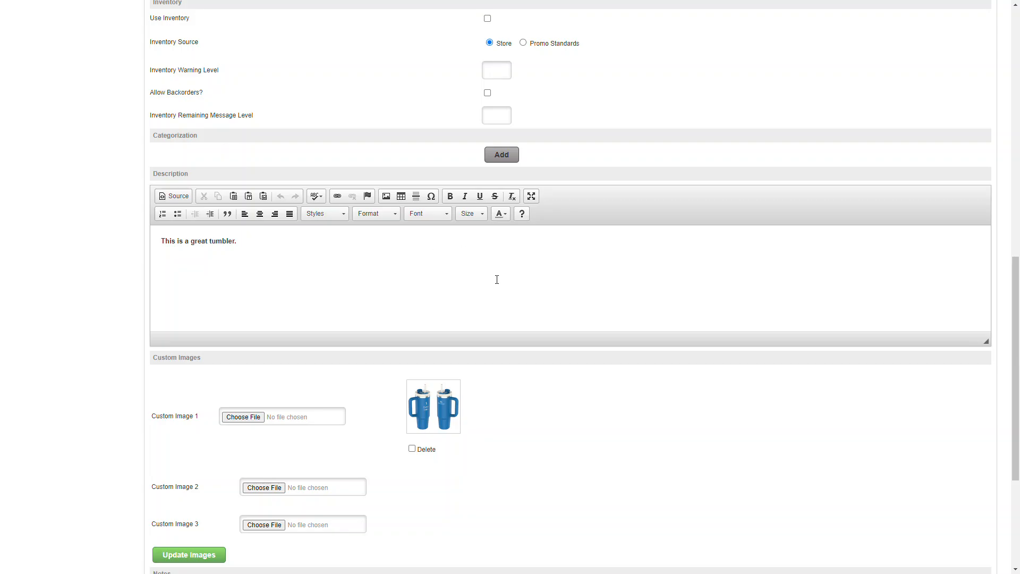
click(499, 155)
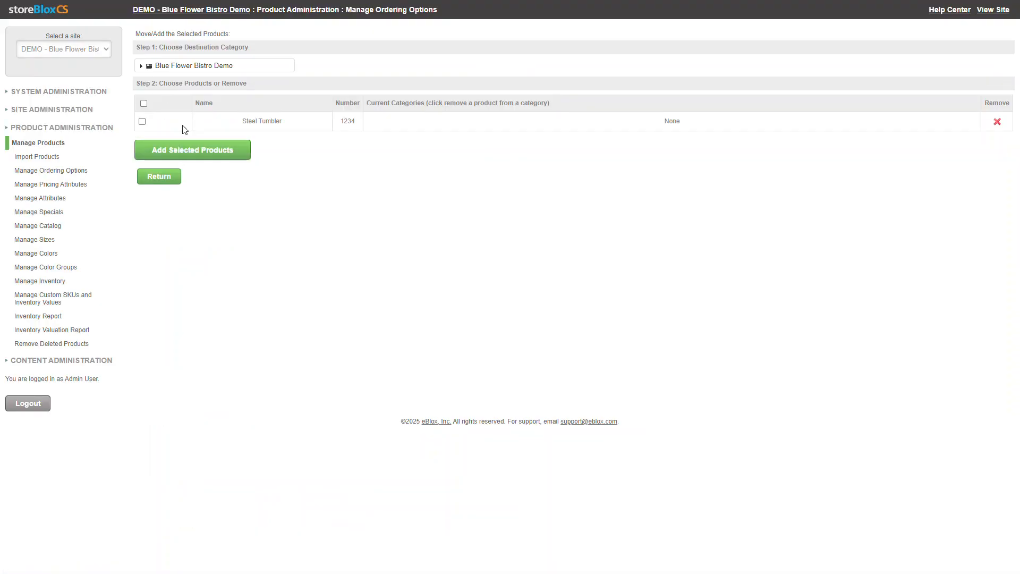
click(142, 66)
click(179, 101)
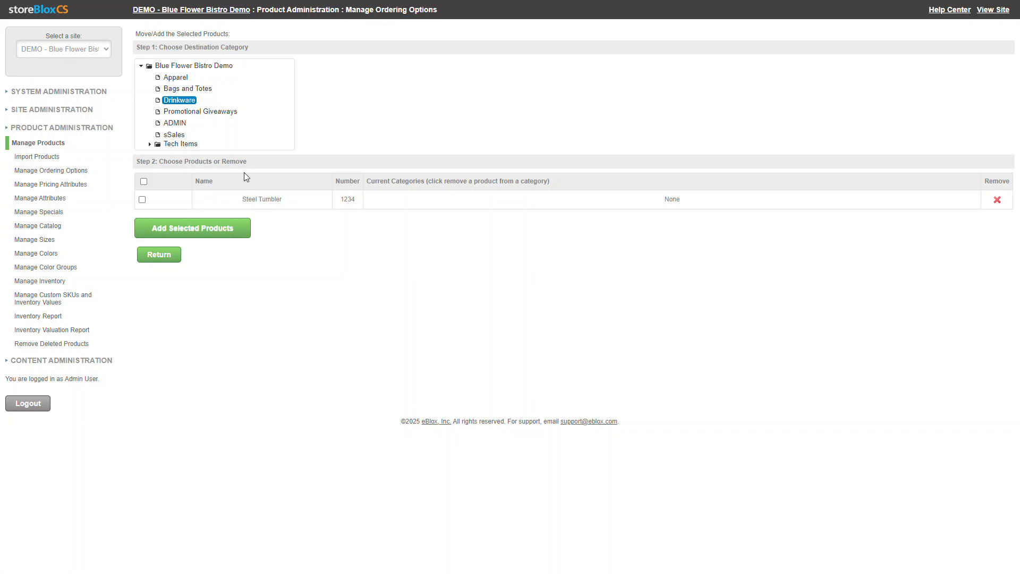
click(143, 201)
click(242, 234)
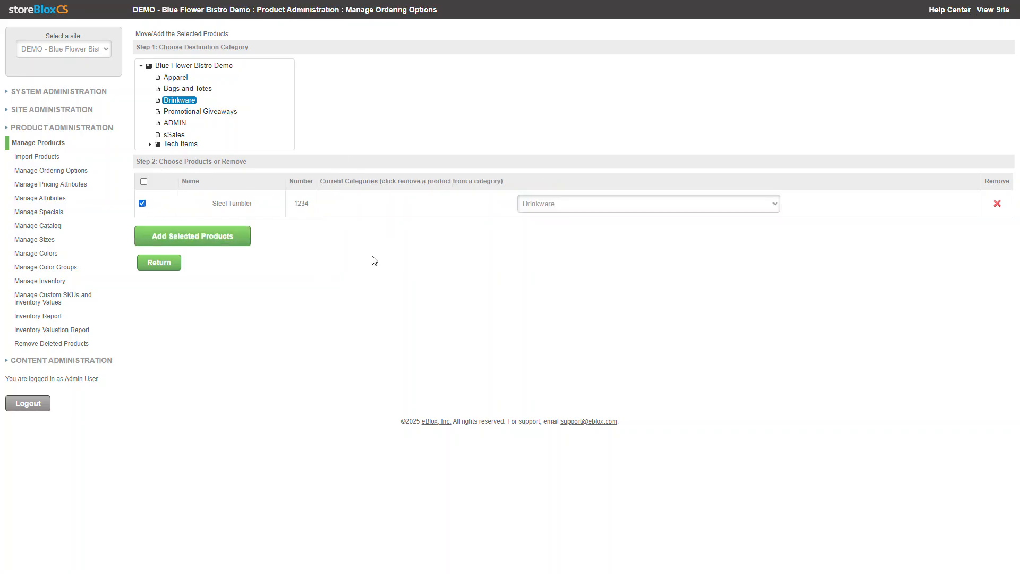
click(543, 204)
click(445, 288)
click(153, 264)
scroll(319, 292, down, 15)
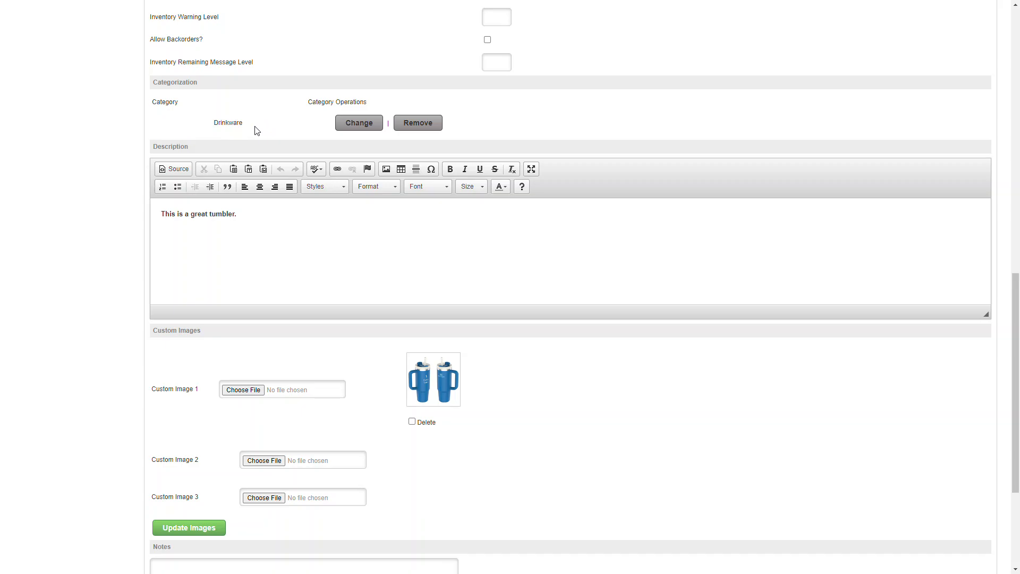
Open the Steel Tumbler's product page from the Drinkware category of the Blue Flower Bistro online store
scroll(286, 452, down, 3)
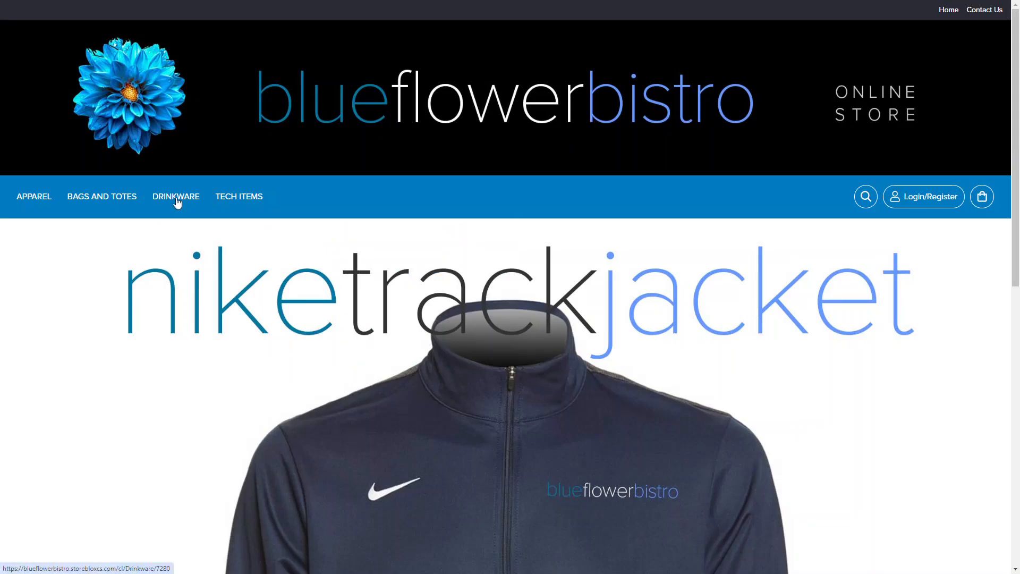
click(177, 197)
scroll(355, 246, down, 10)
scroll(568, 250, down, 1)
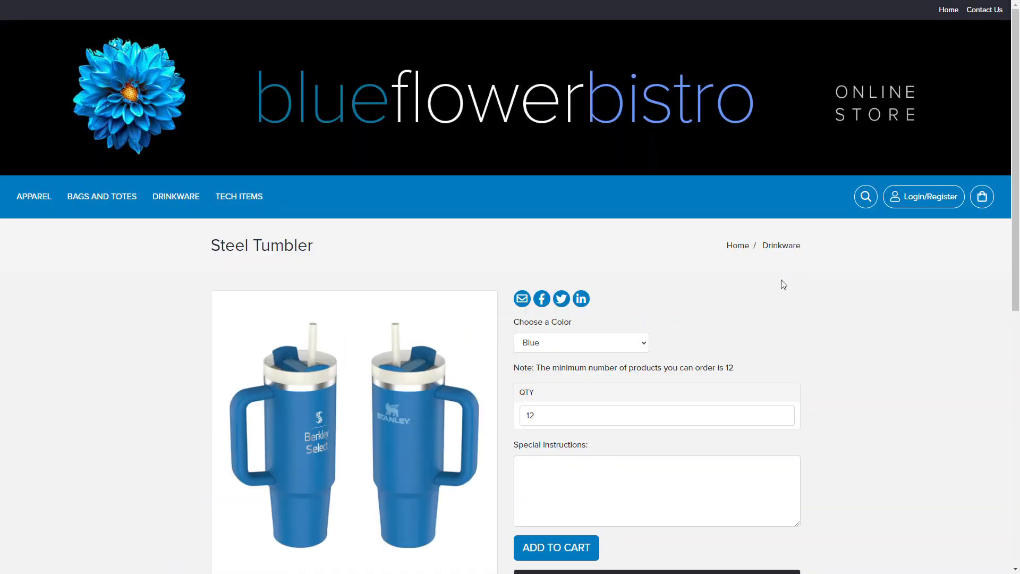
Preview the Steel Tumbler in White, switch the color back to Blue, and show the main product image
scroll(656, 276, down, 3)
click(567, 183)
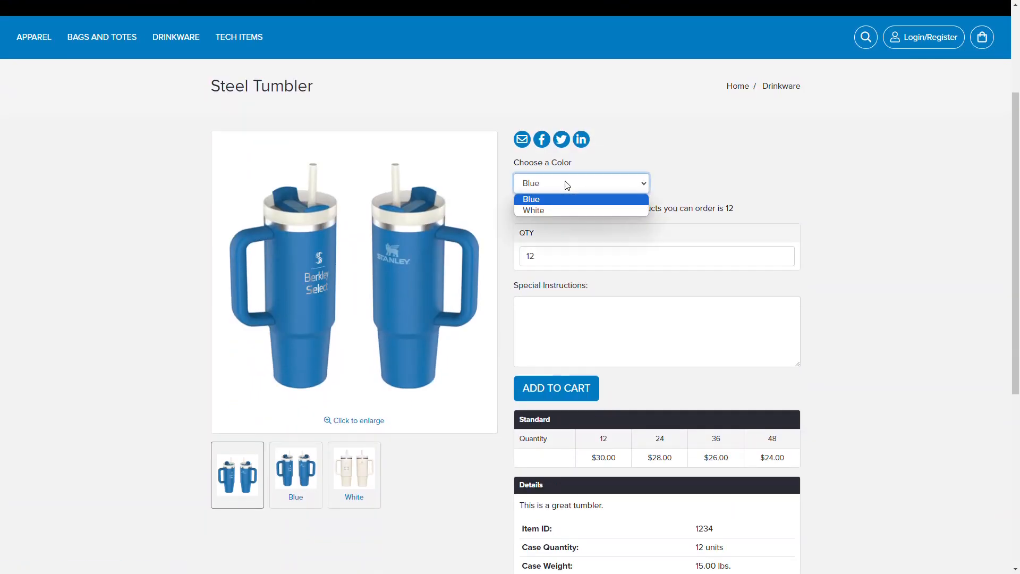
click(532, 211)
click(537, 185)
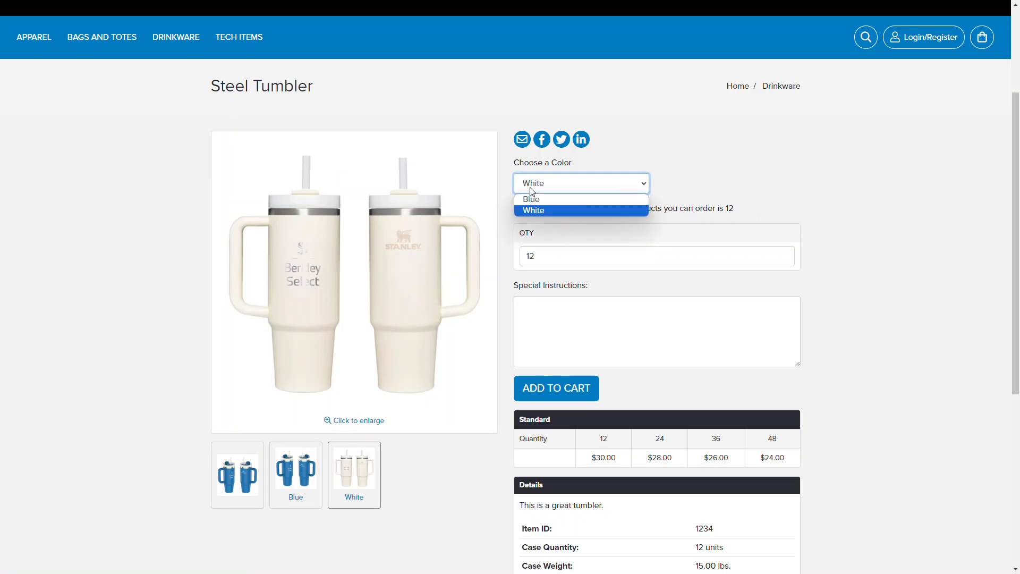
click(533, 197)
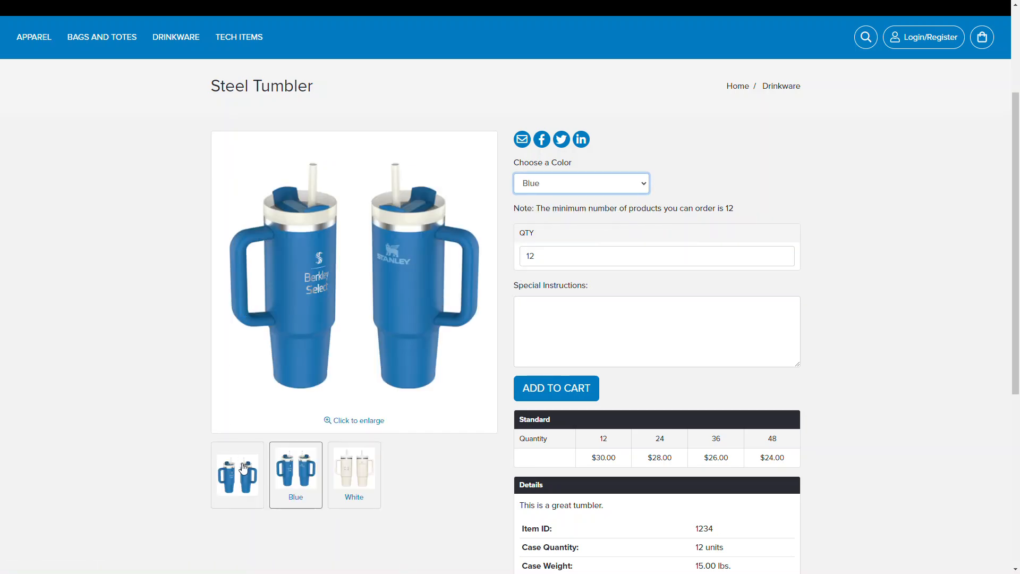
click(243, 473)
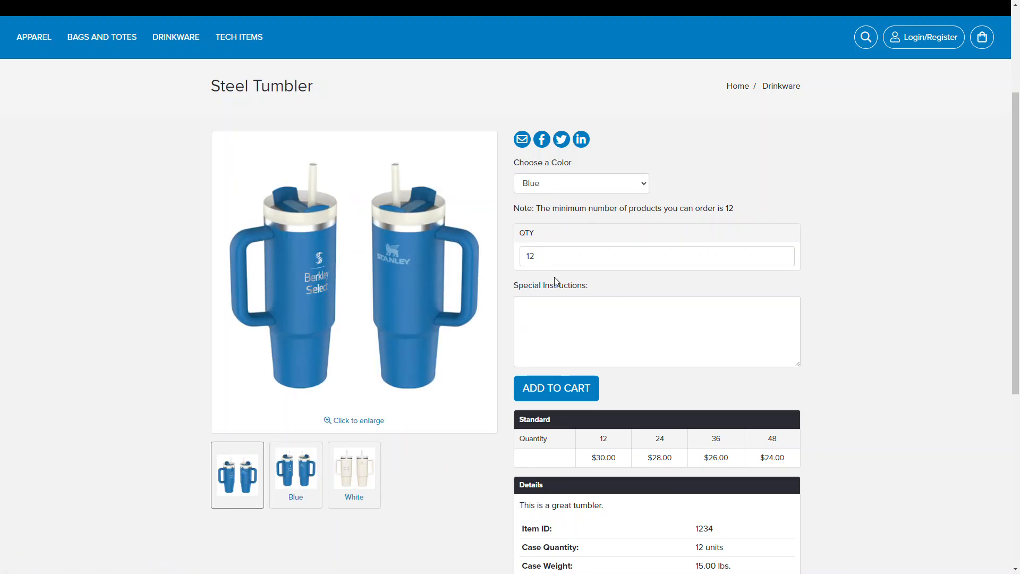
Add 12 blue Steel Tumblers to the cart without special instructions and review the item in the shopping cart
click(581, 262)
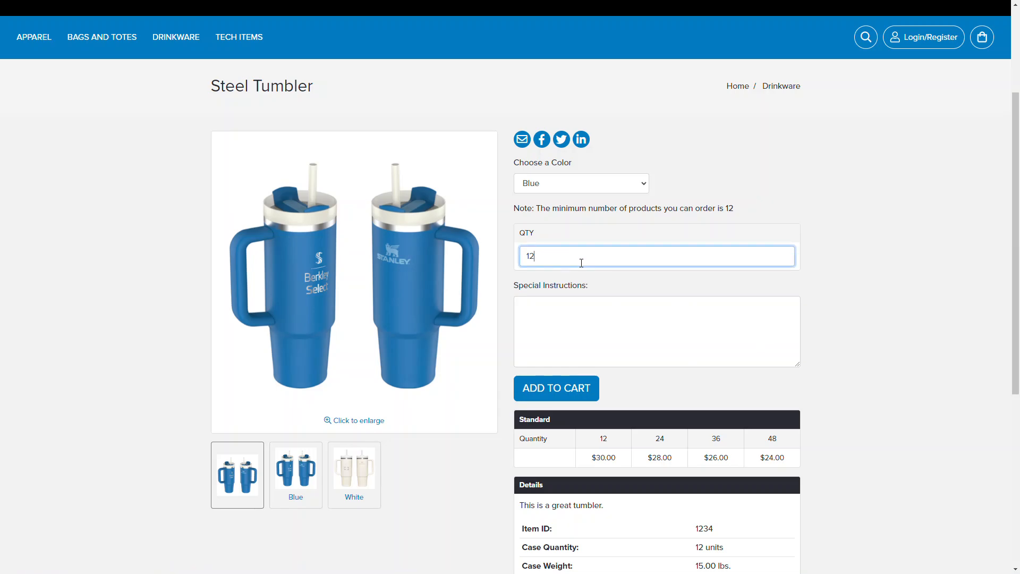
scroll(815, 235, down, 3)
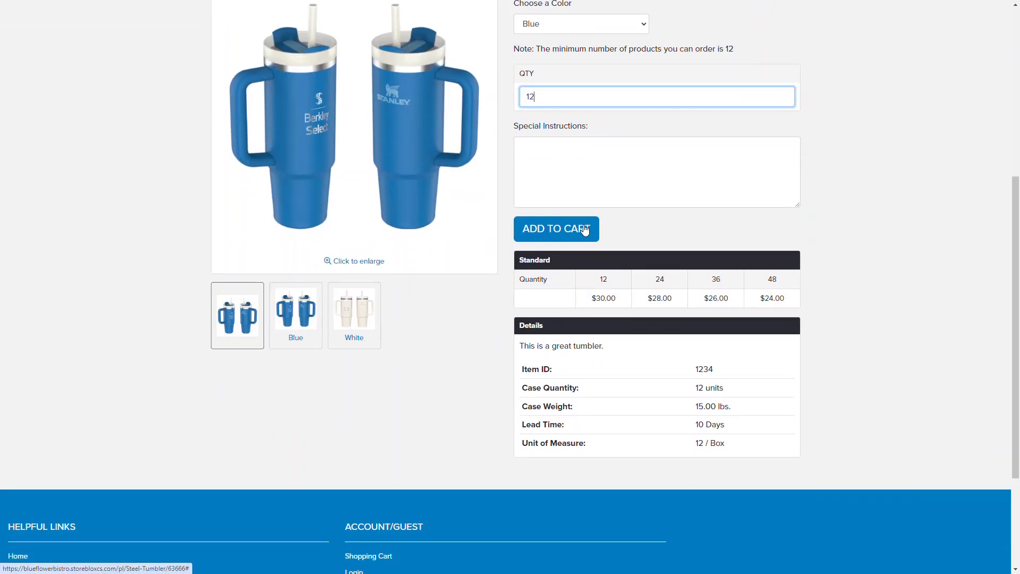
click(588, 187)
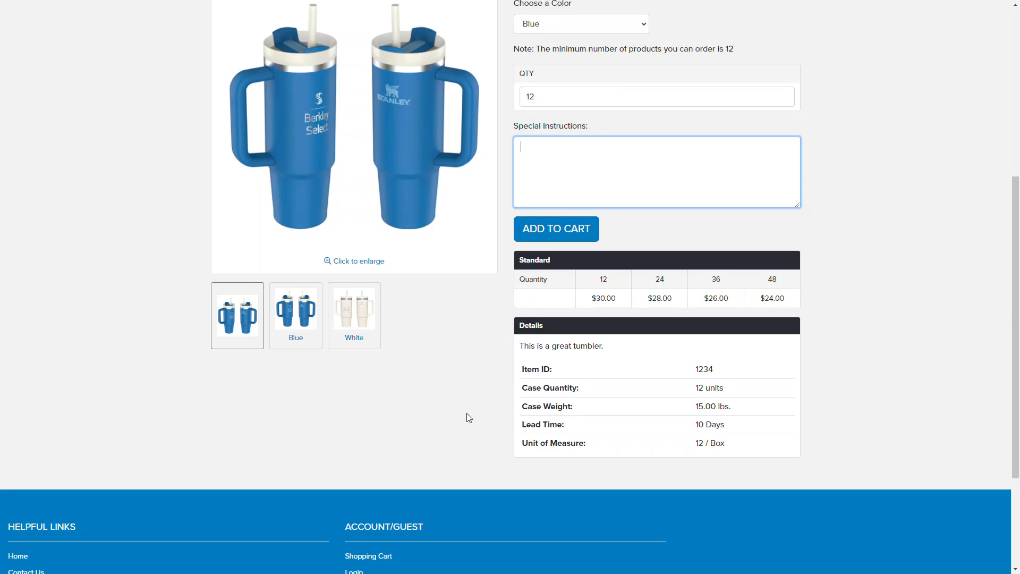
click(568, 235)
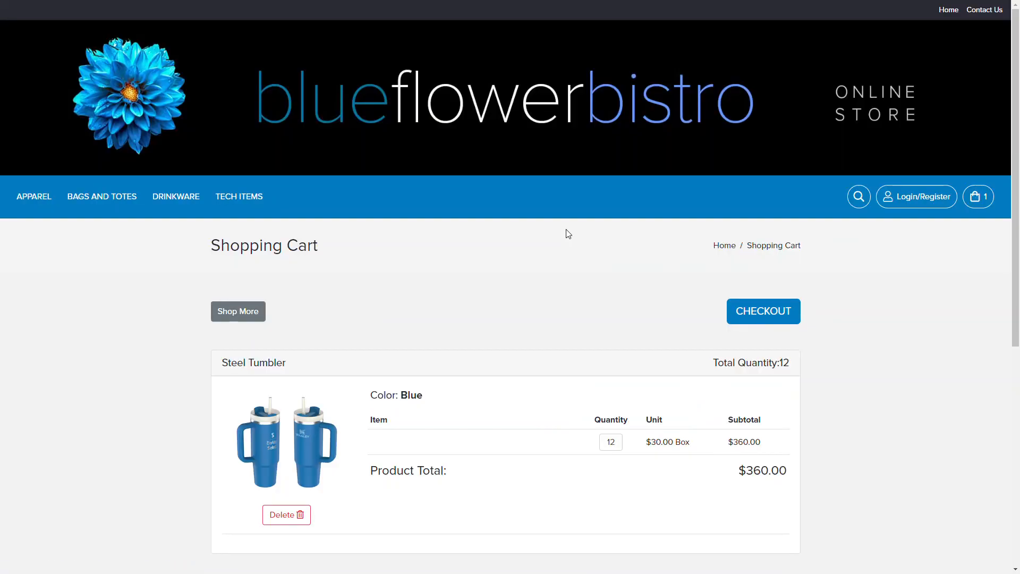
scroll(532, 287, down, 4)
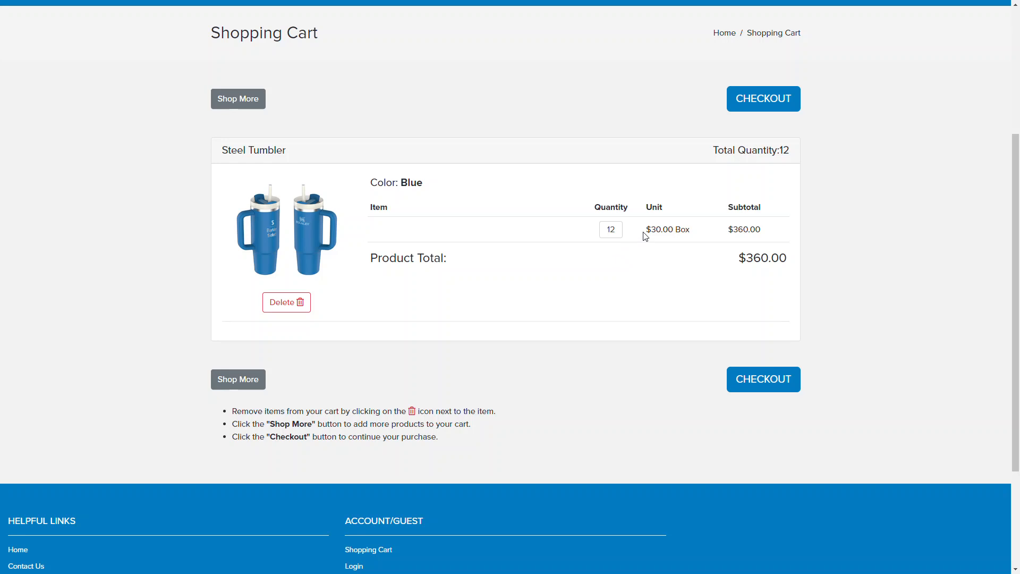